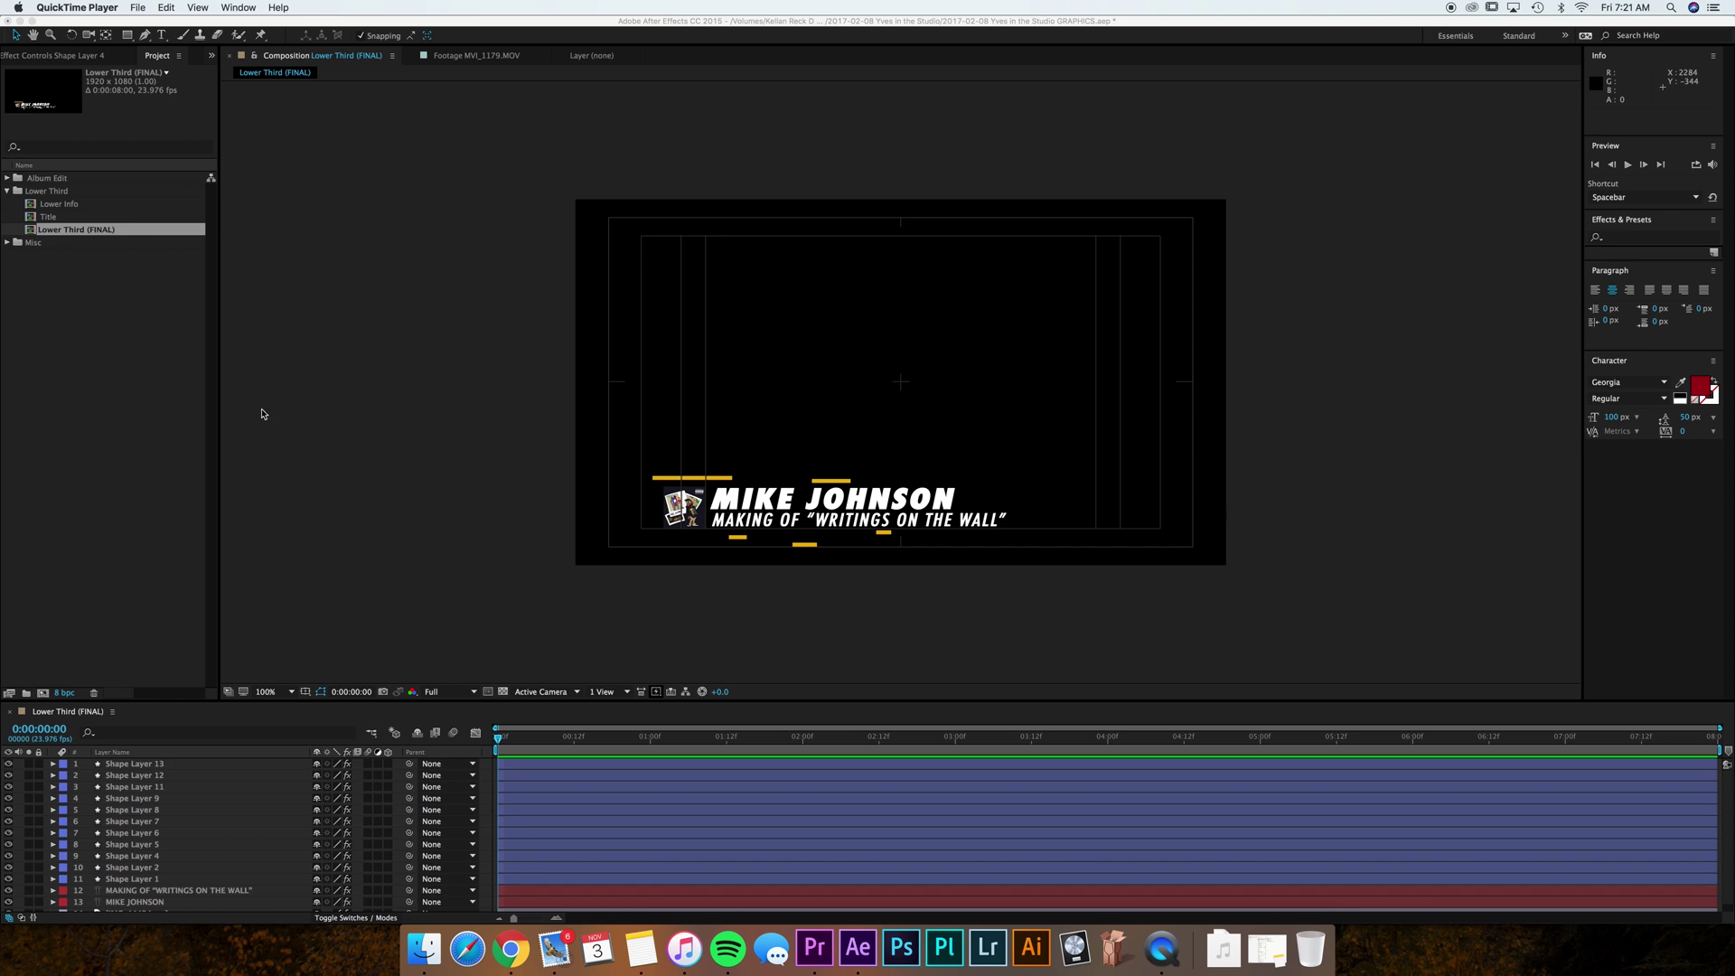
In After Effects' GRAPHICS.aep, scrub the lower-third animation and select its name and MAKING OF subtitle layers.
left_click(113, 321)
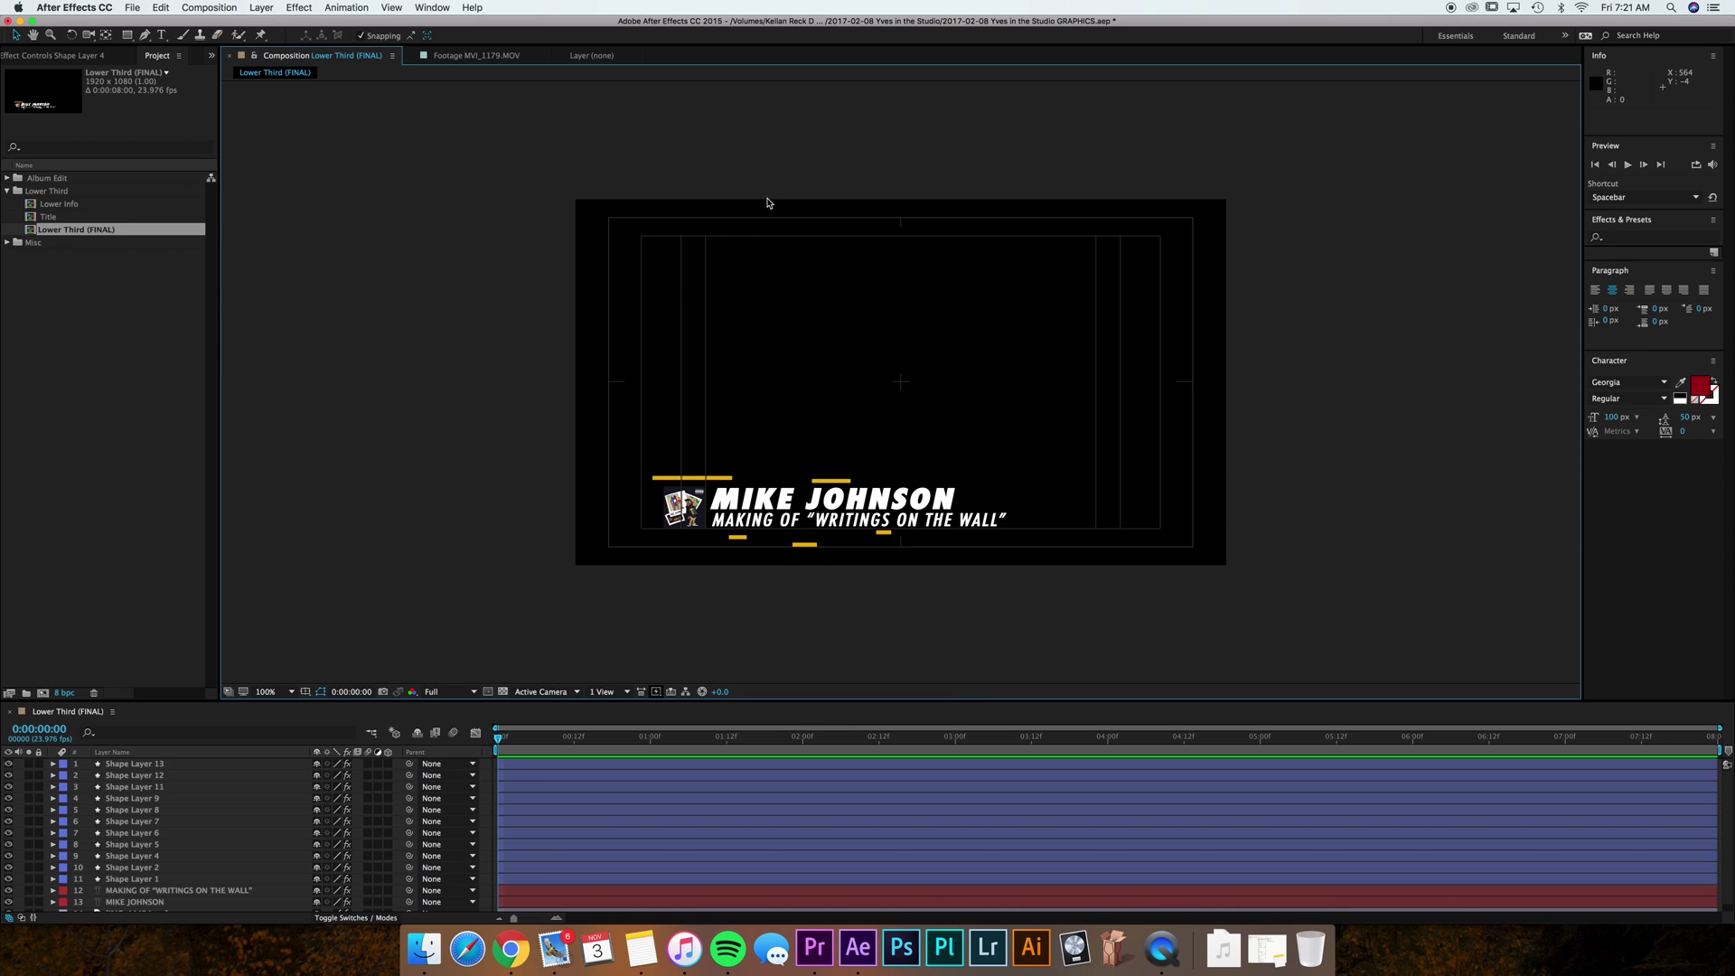
left_click(132, 327)
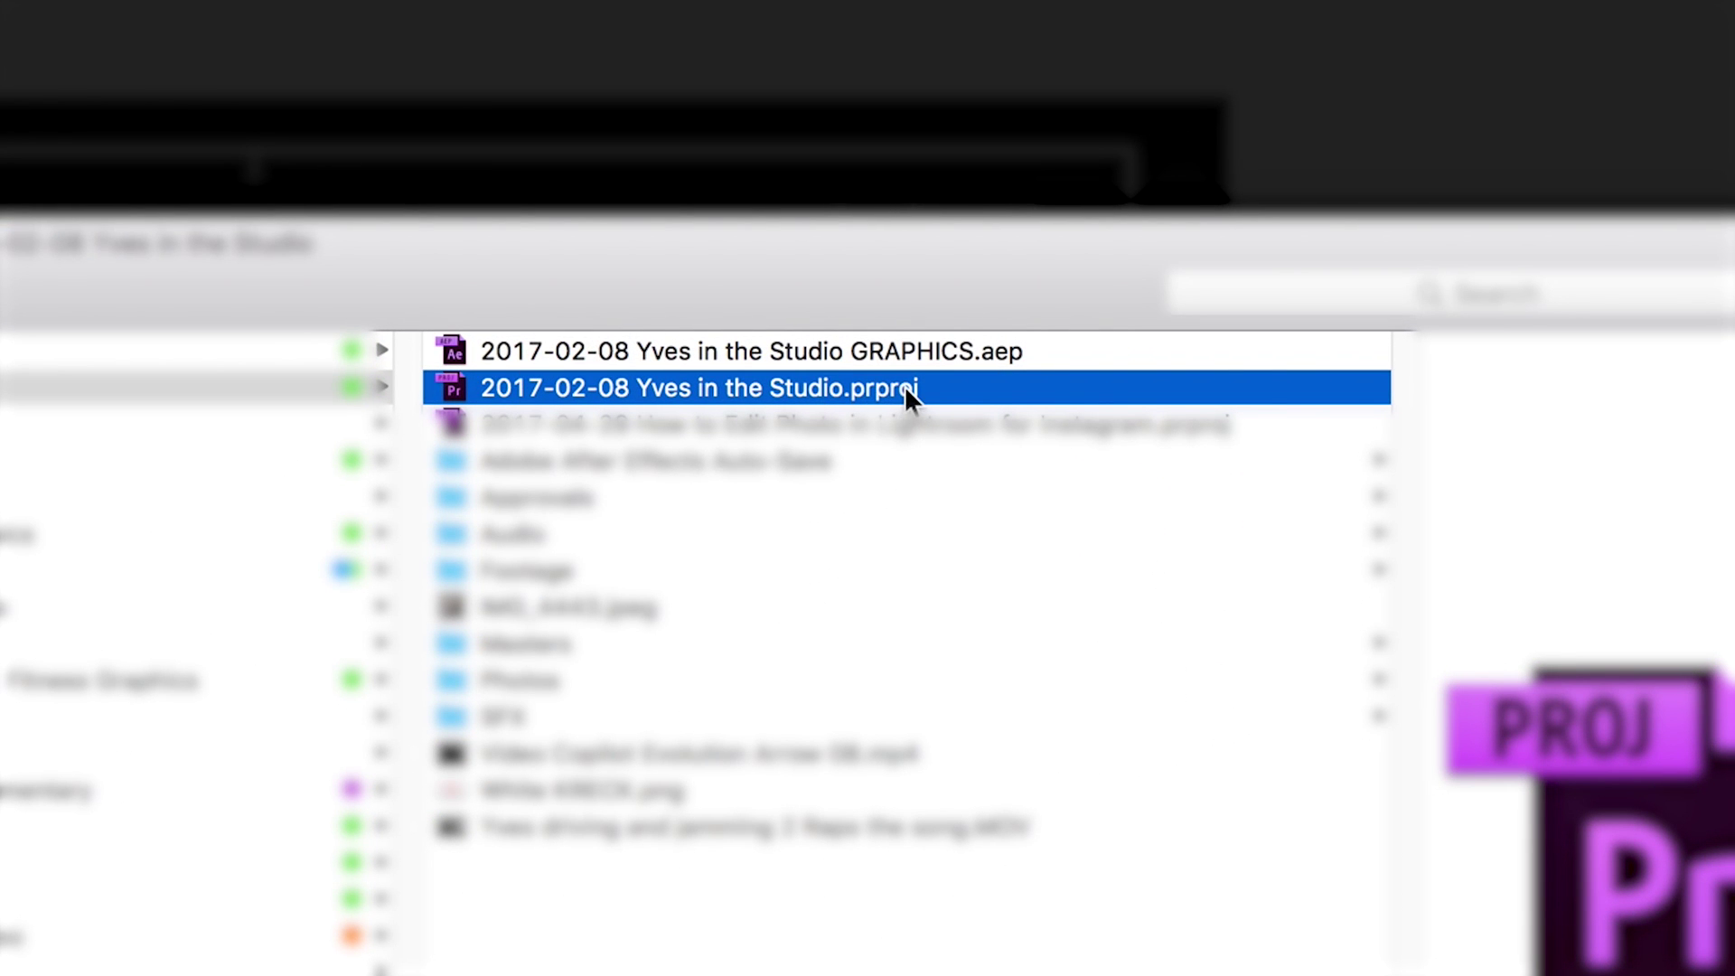
left_click(842, 361)
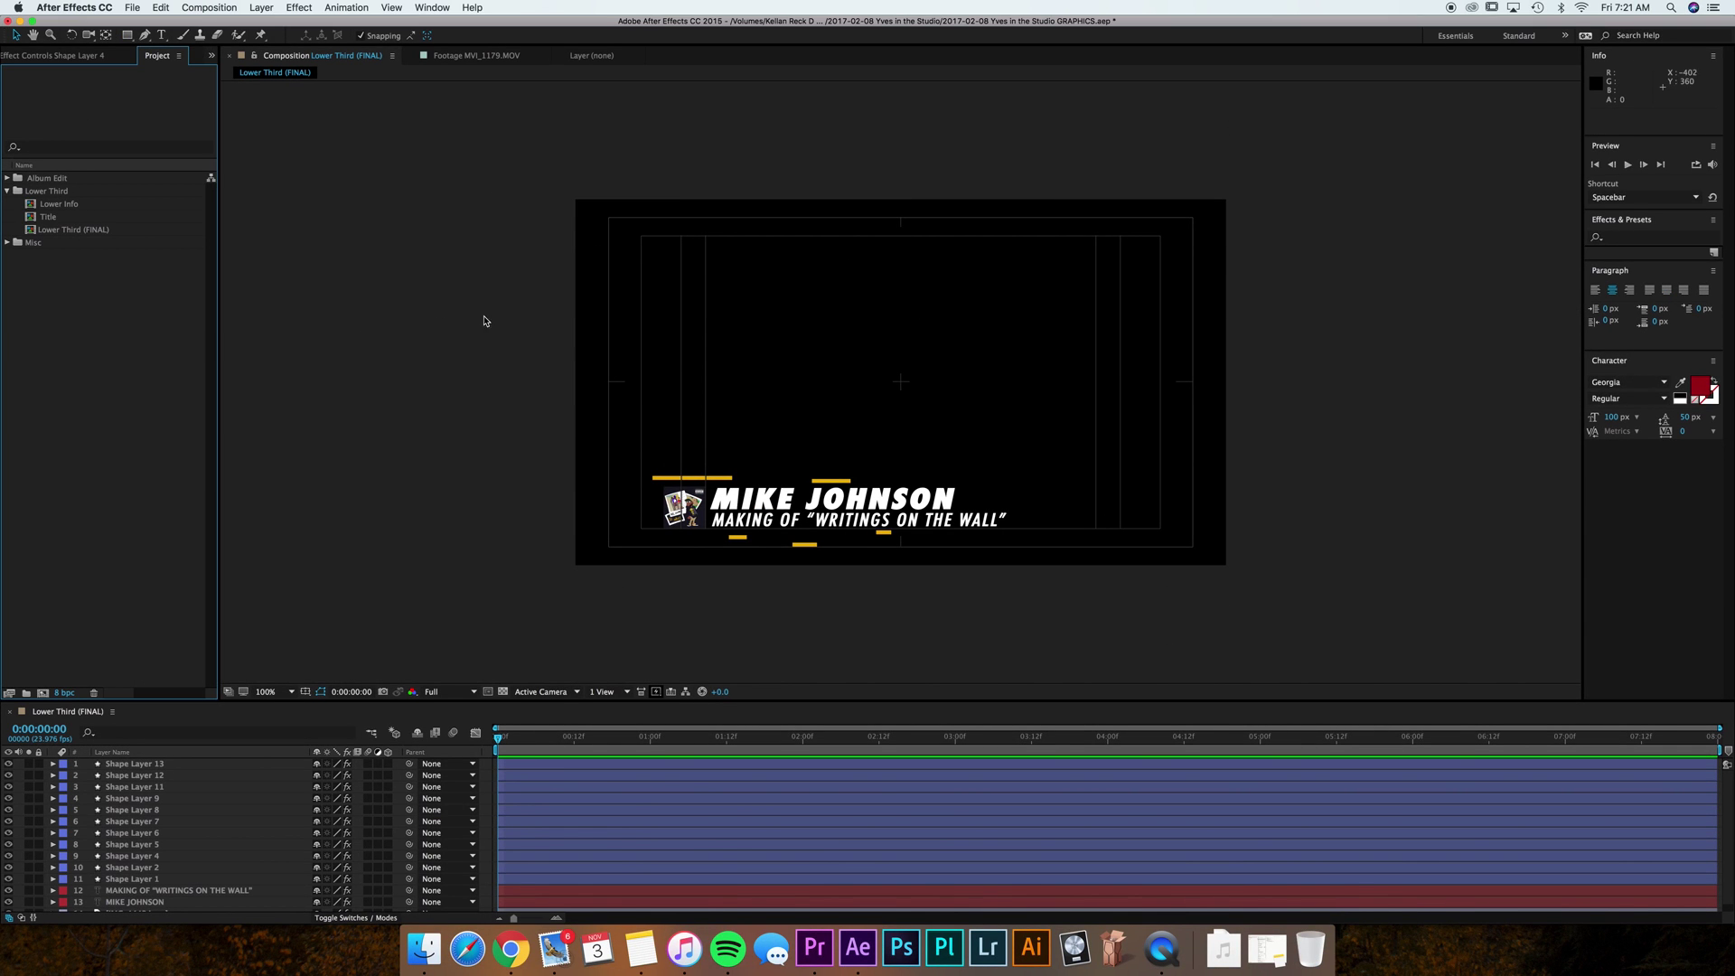
mouse_move(498, 738)
left_mouse_down()
mouse_move(806, 727)
mouse_move(440, 700)
mouse_move(1346, 728)
mouse_move(1576, 686)
mouse_move(495, 734)
left_mouse_up()
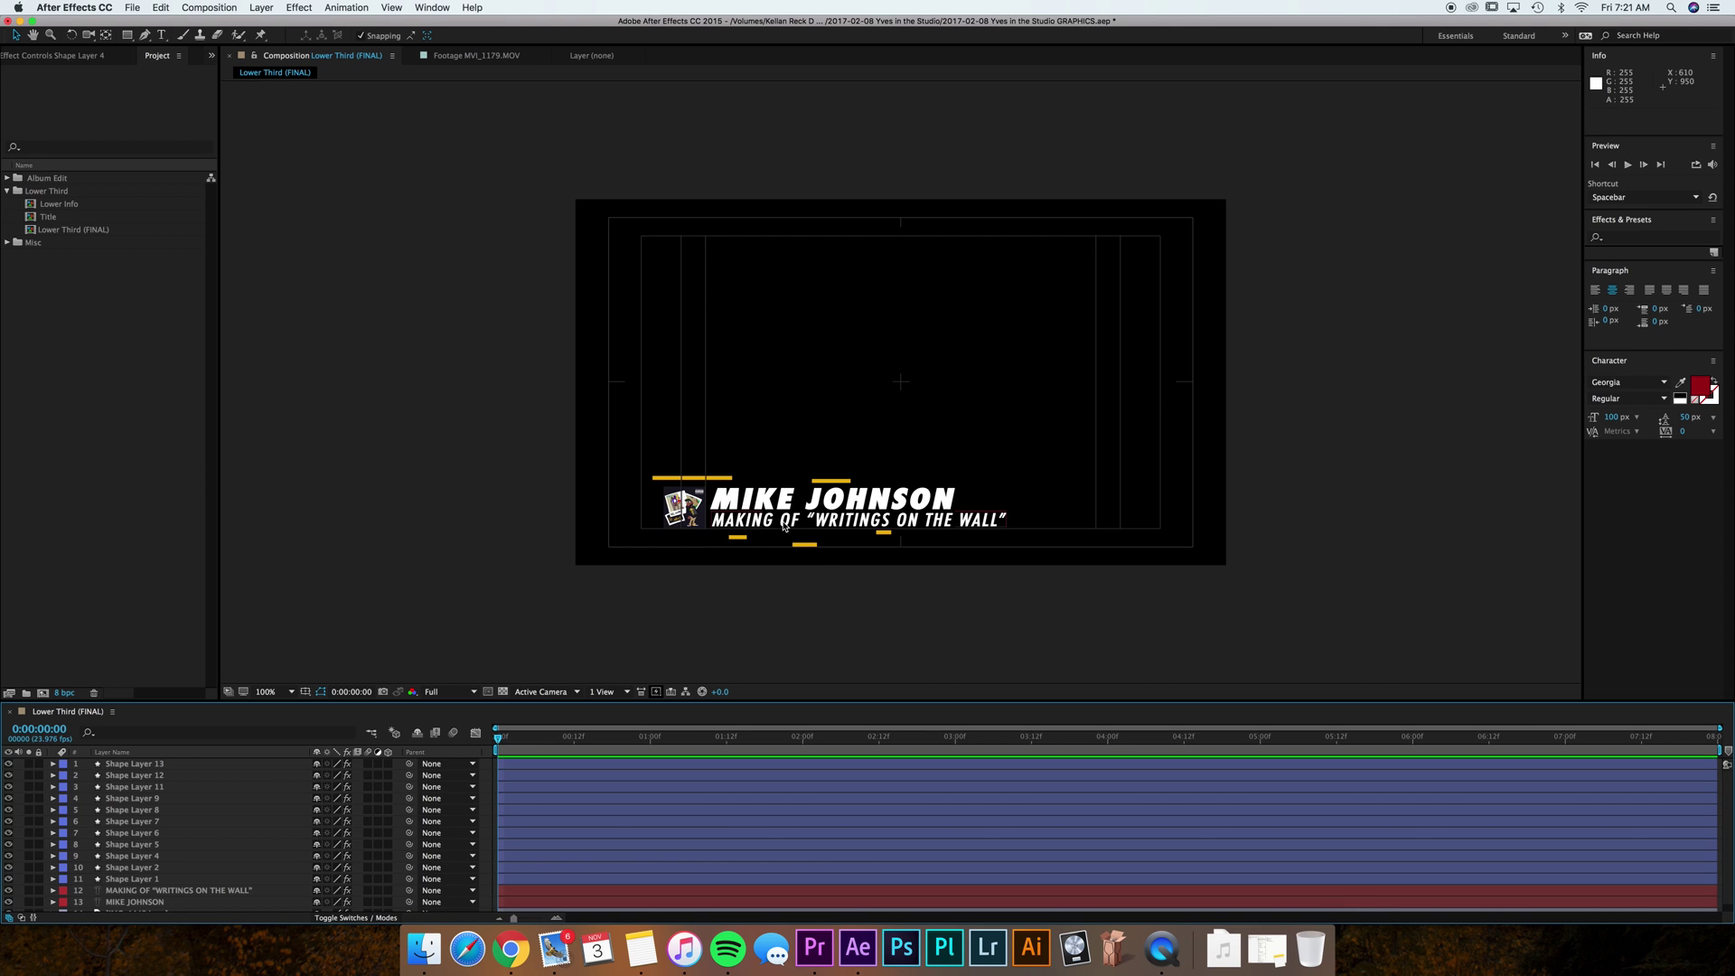
scroll(307, 811, "down", 1)
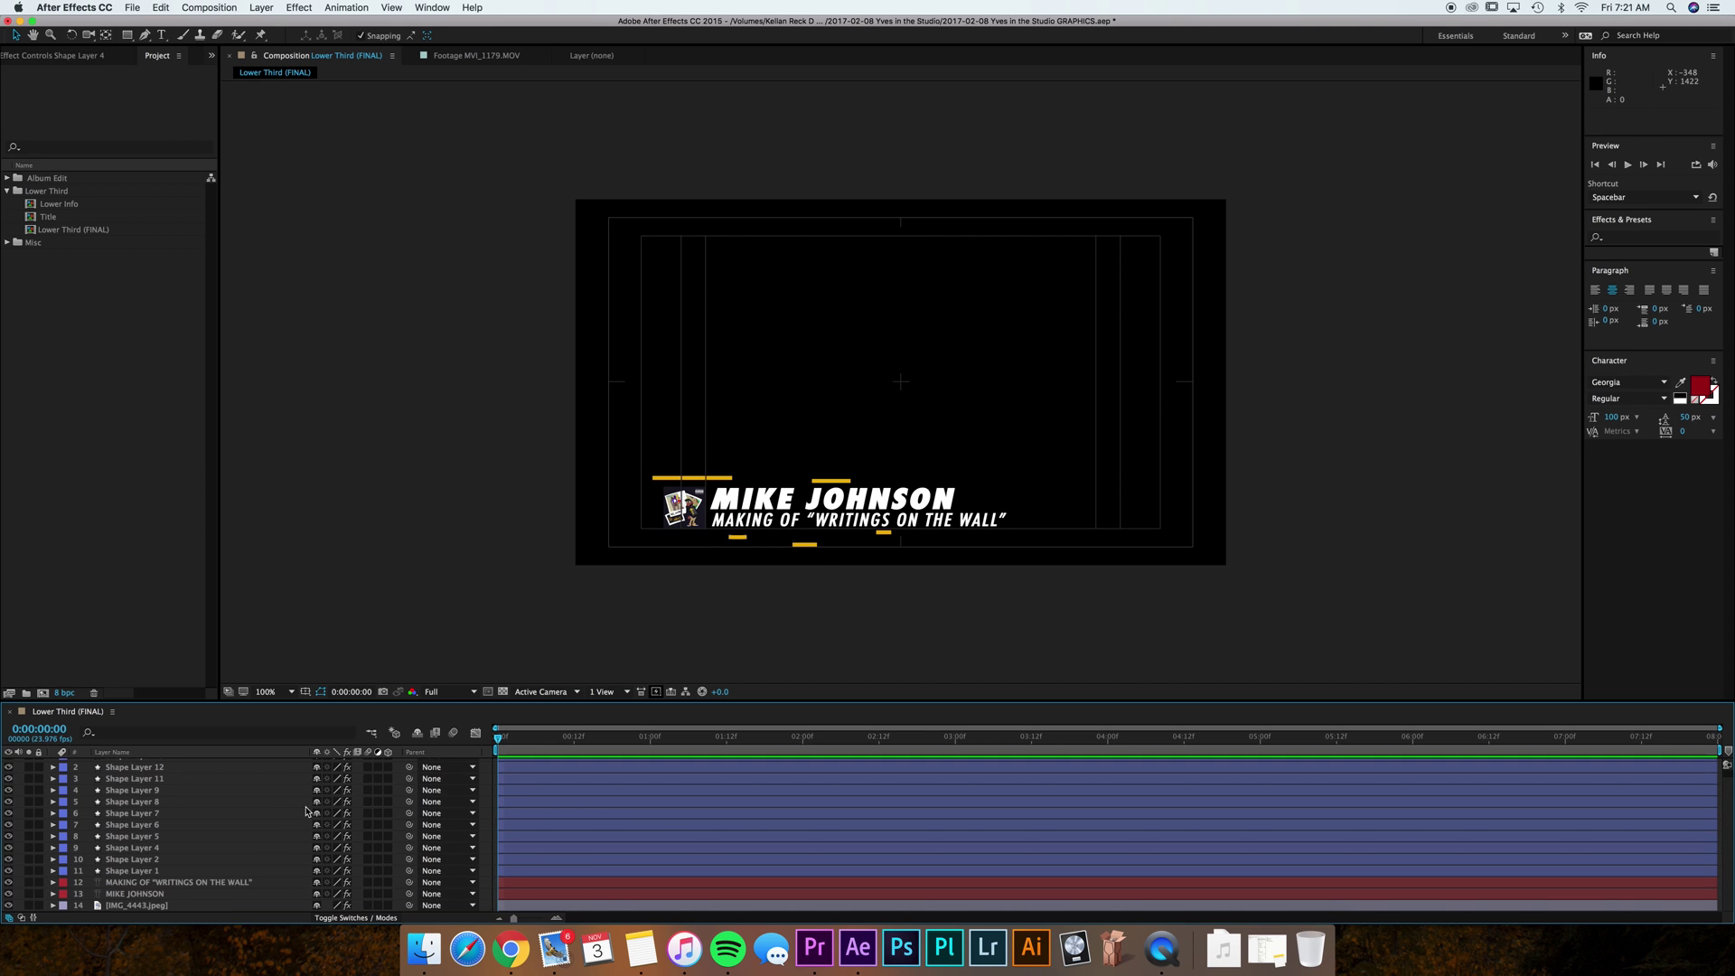
left_click(199, 884)
left_click(196, 894)
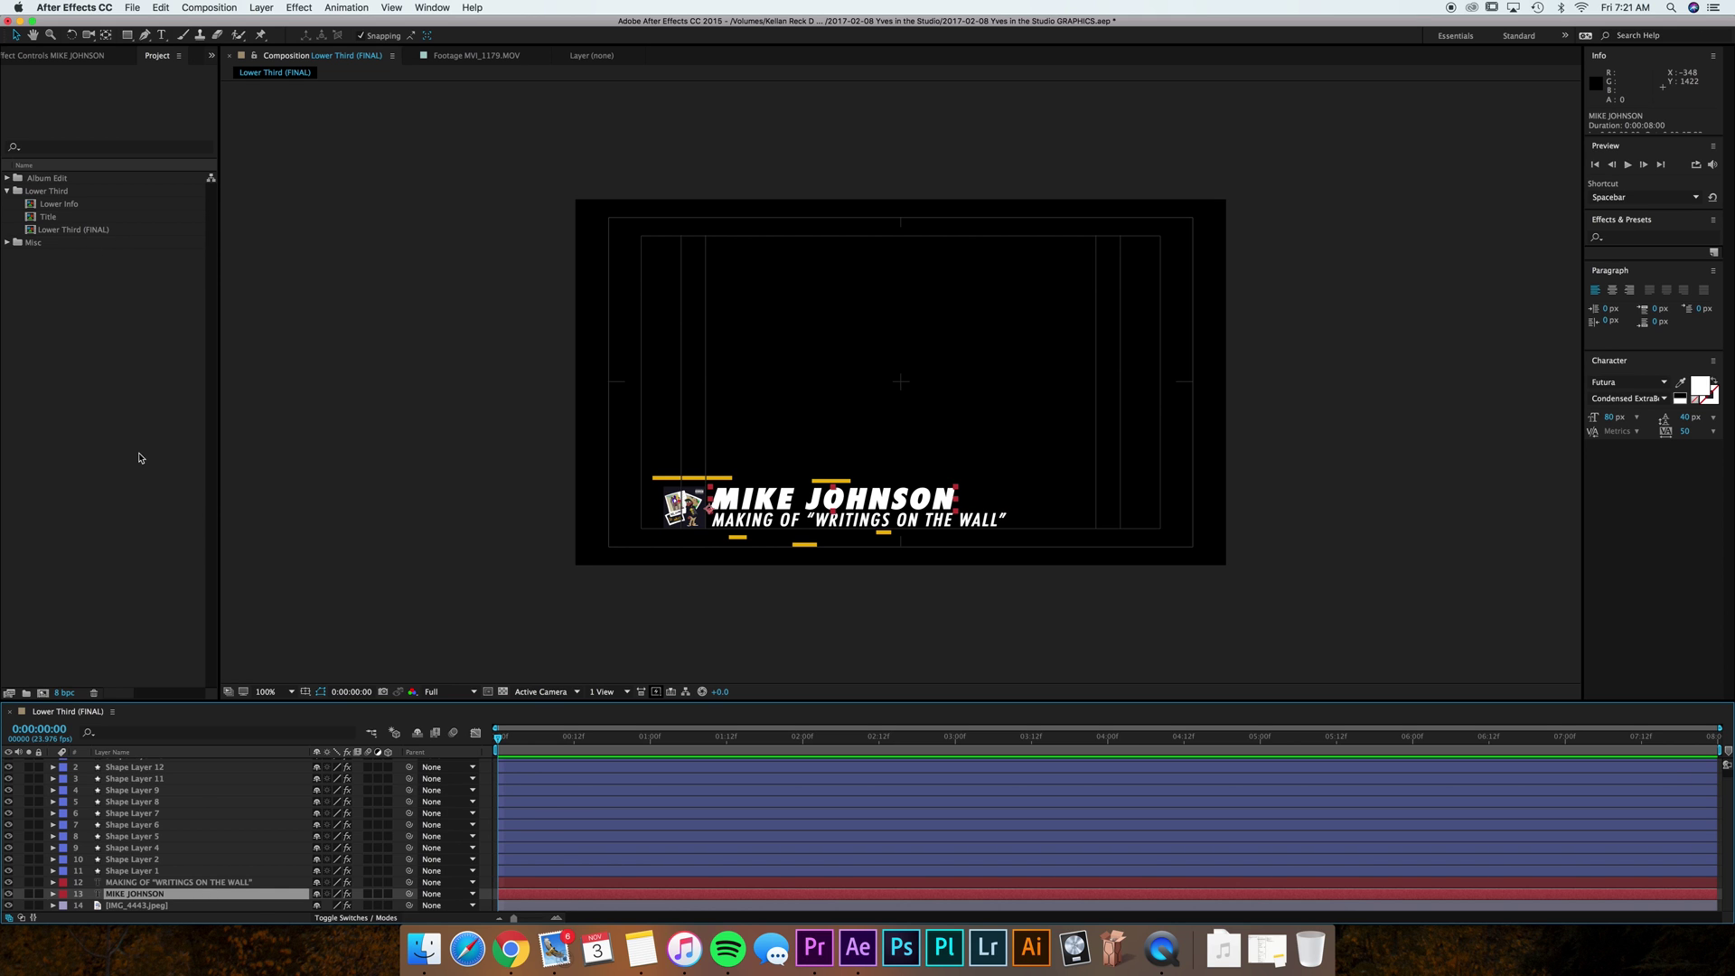
Browse File > Export without exporting, then select the Lower Third (FINAL) composition.
left_click(120, 395)
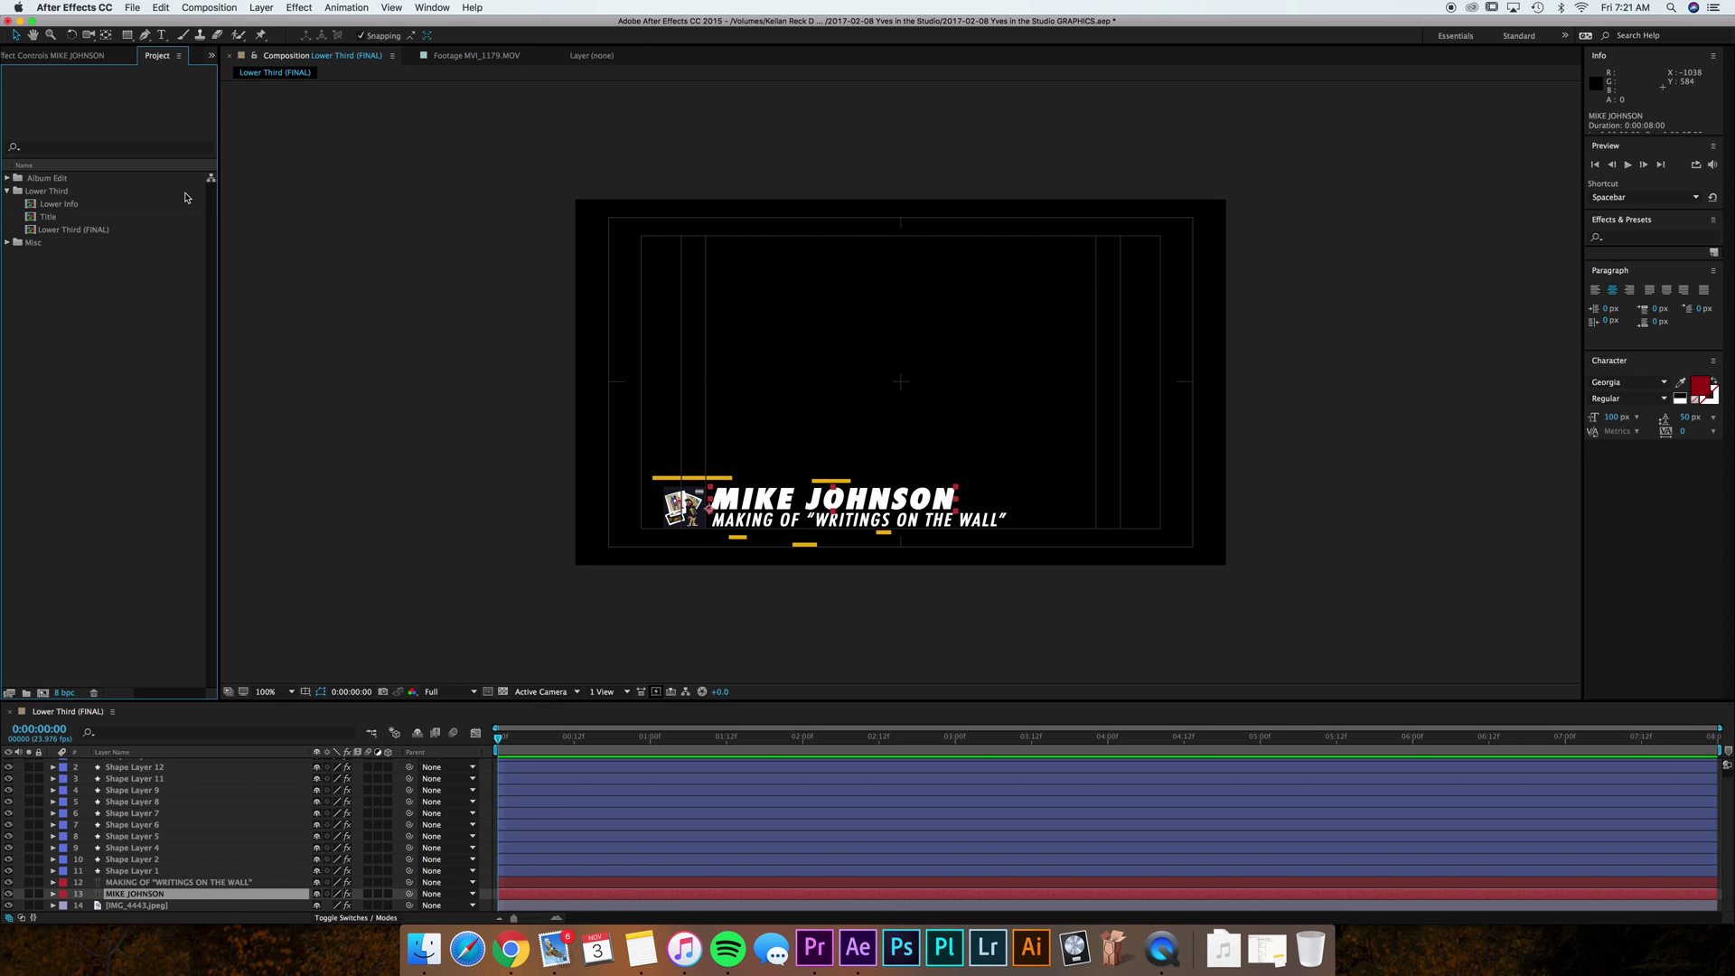
left_click(197, 8)
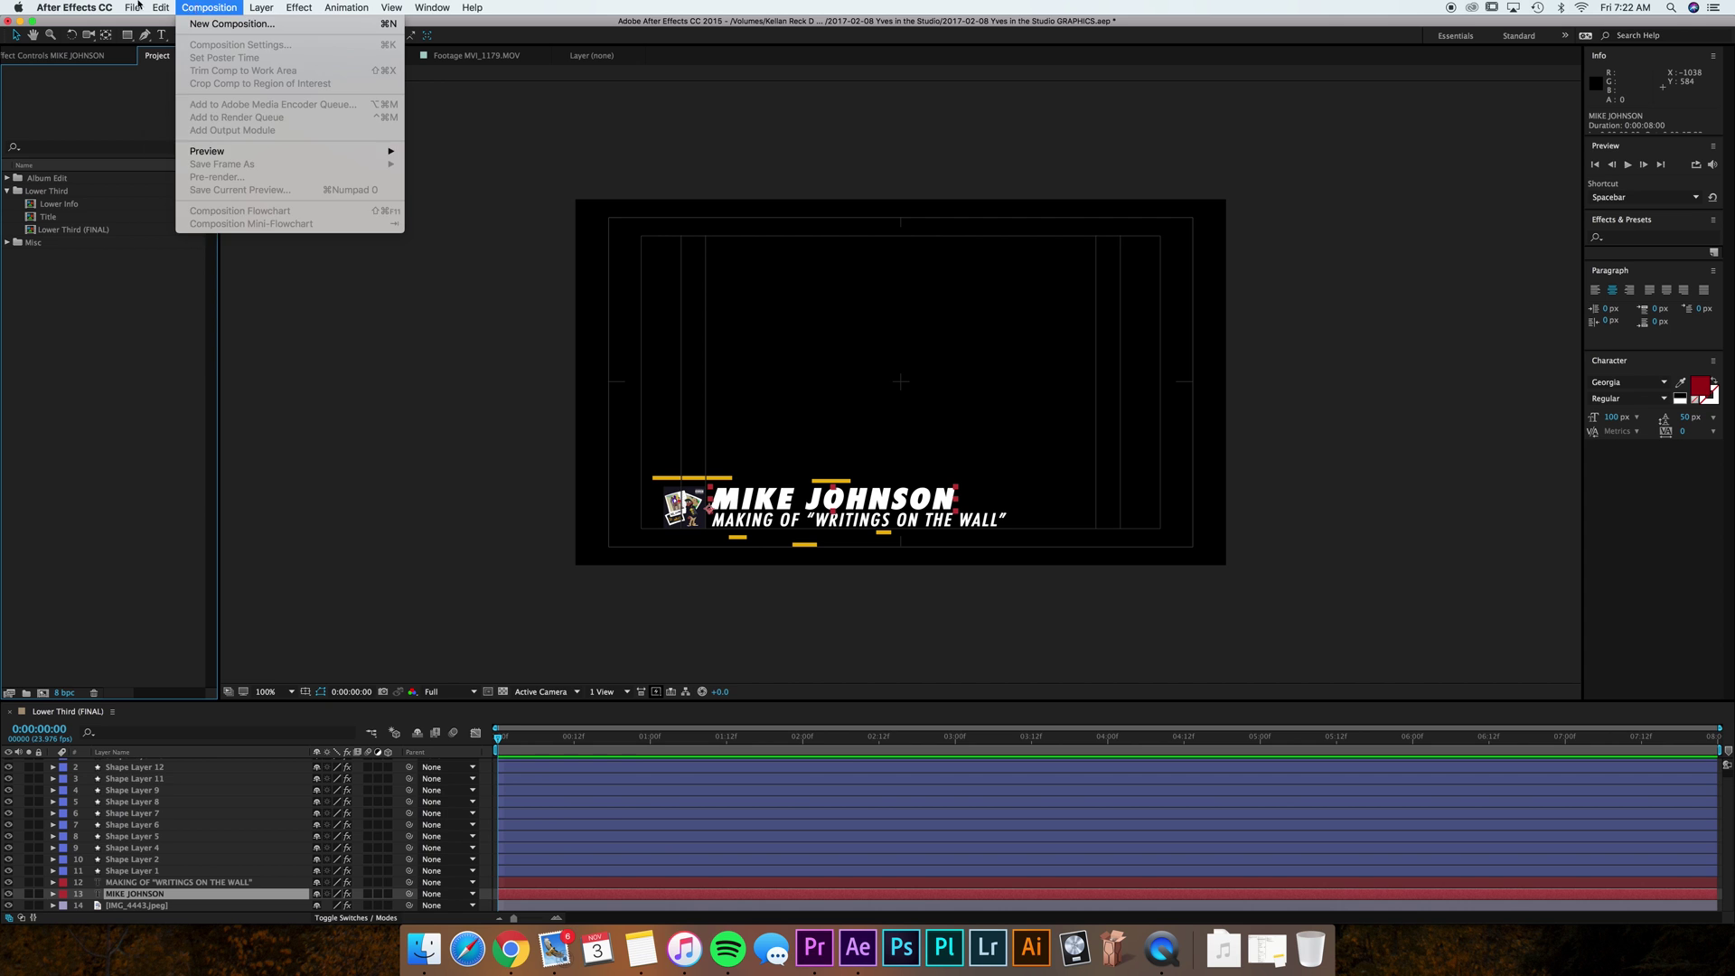
mouse_move(186, 214)
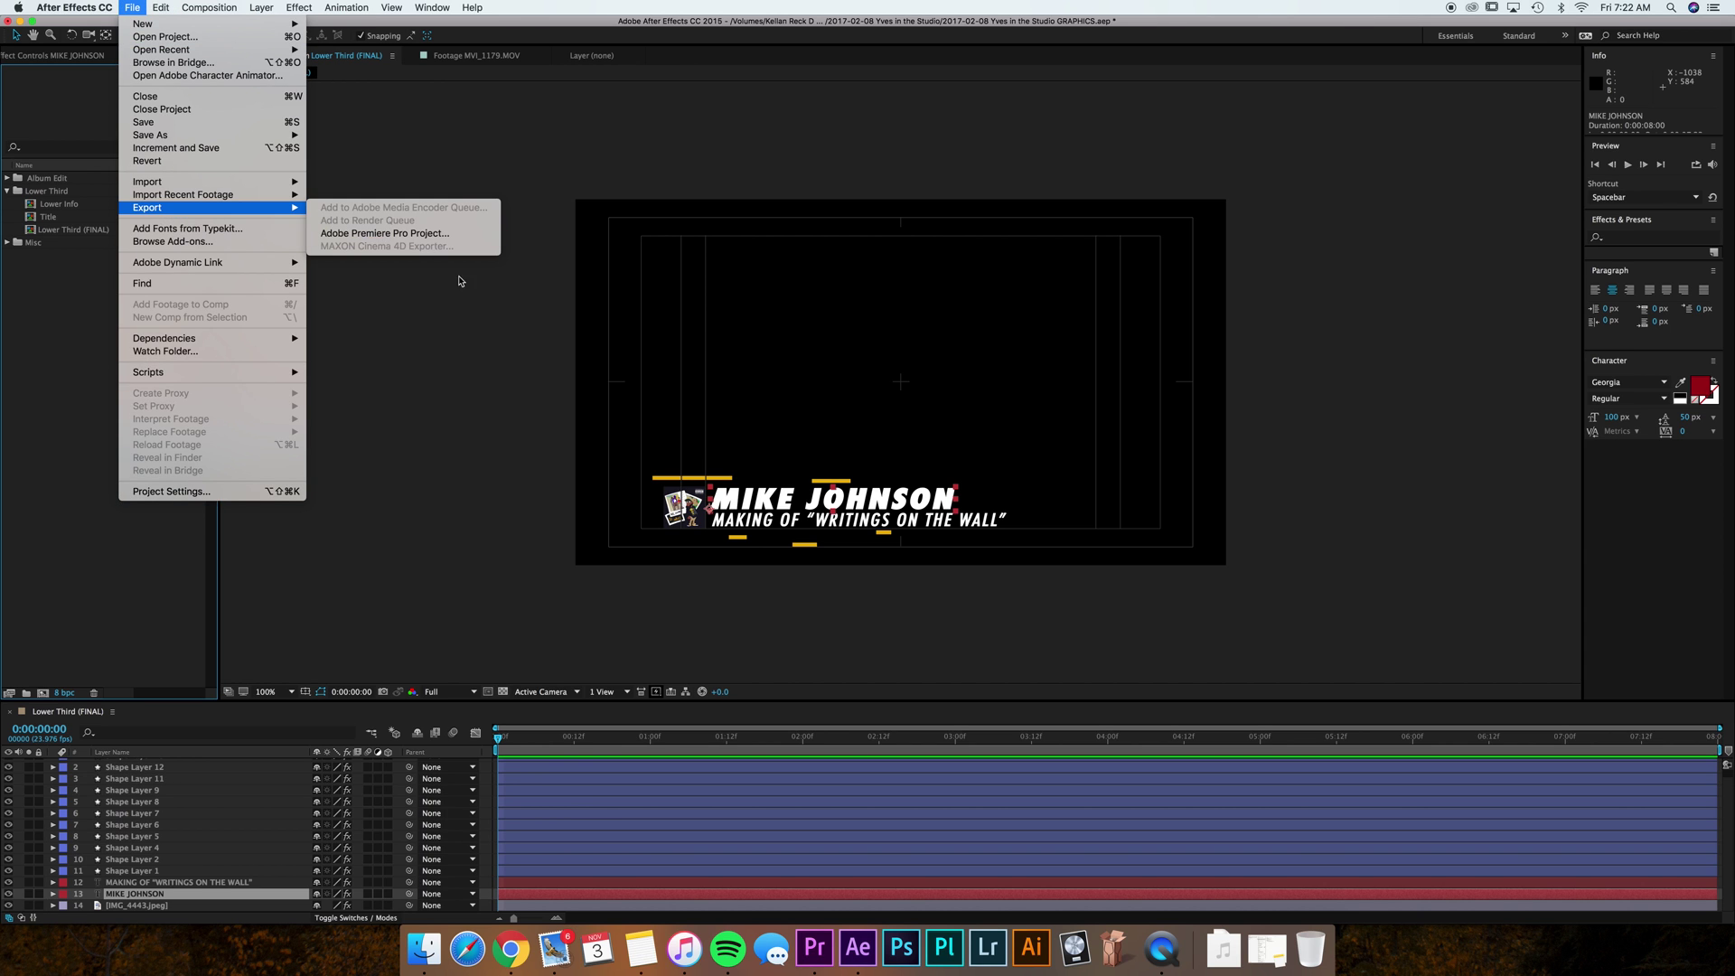
left_click(453, 401)
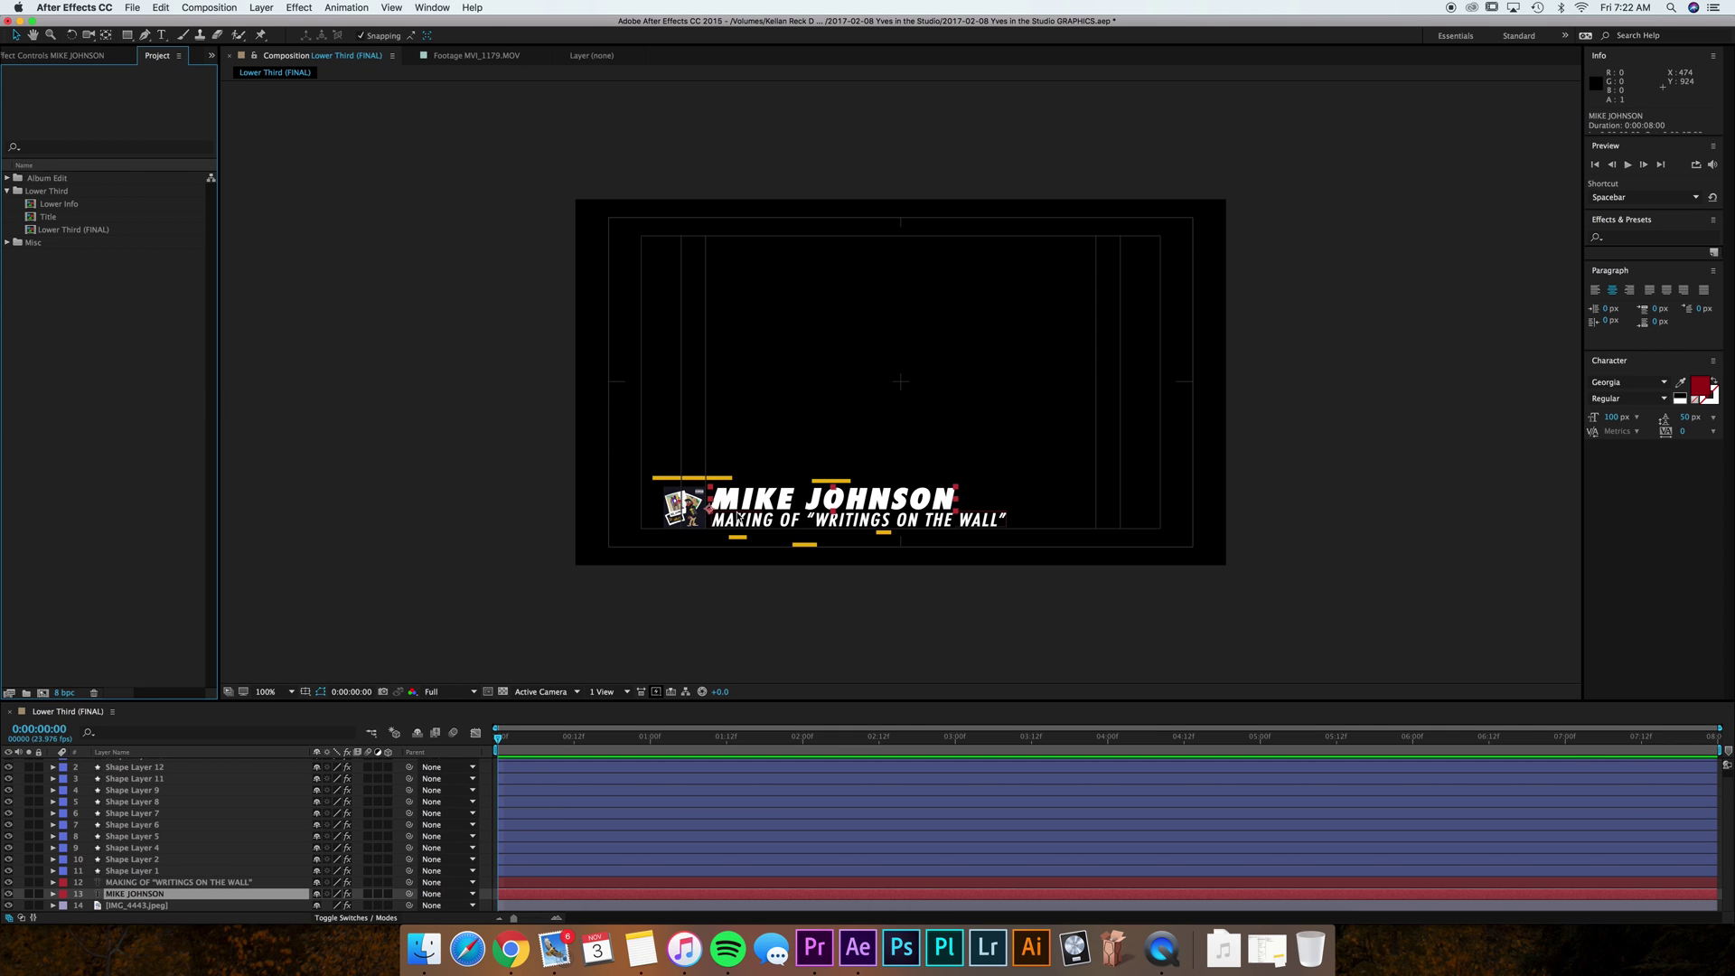
left_click(821, 635)
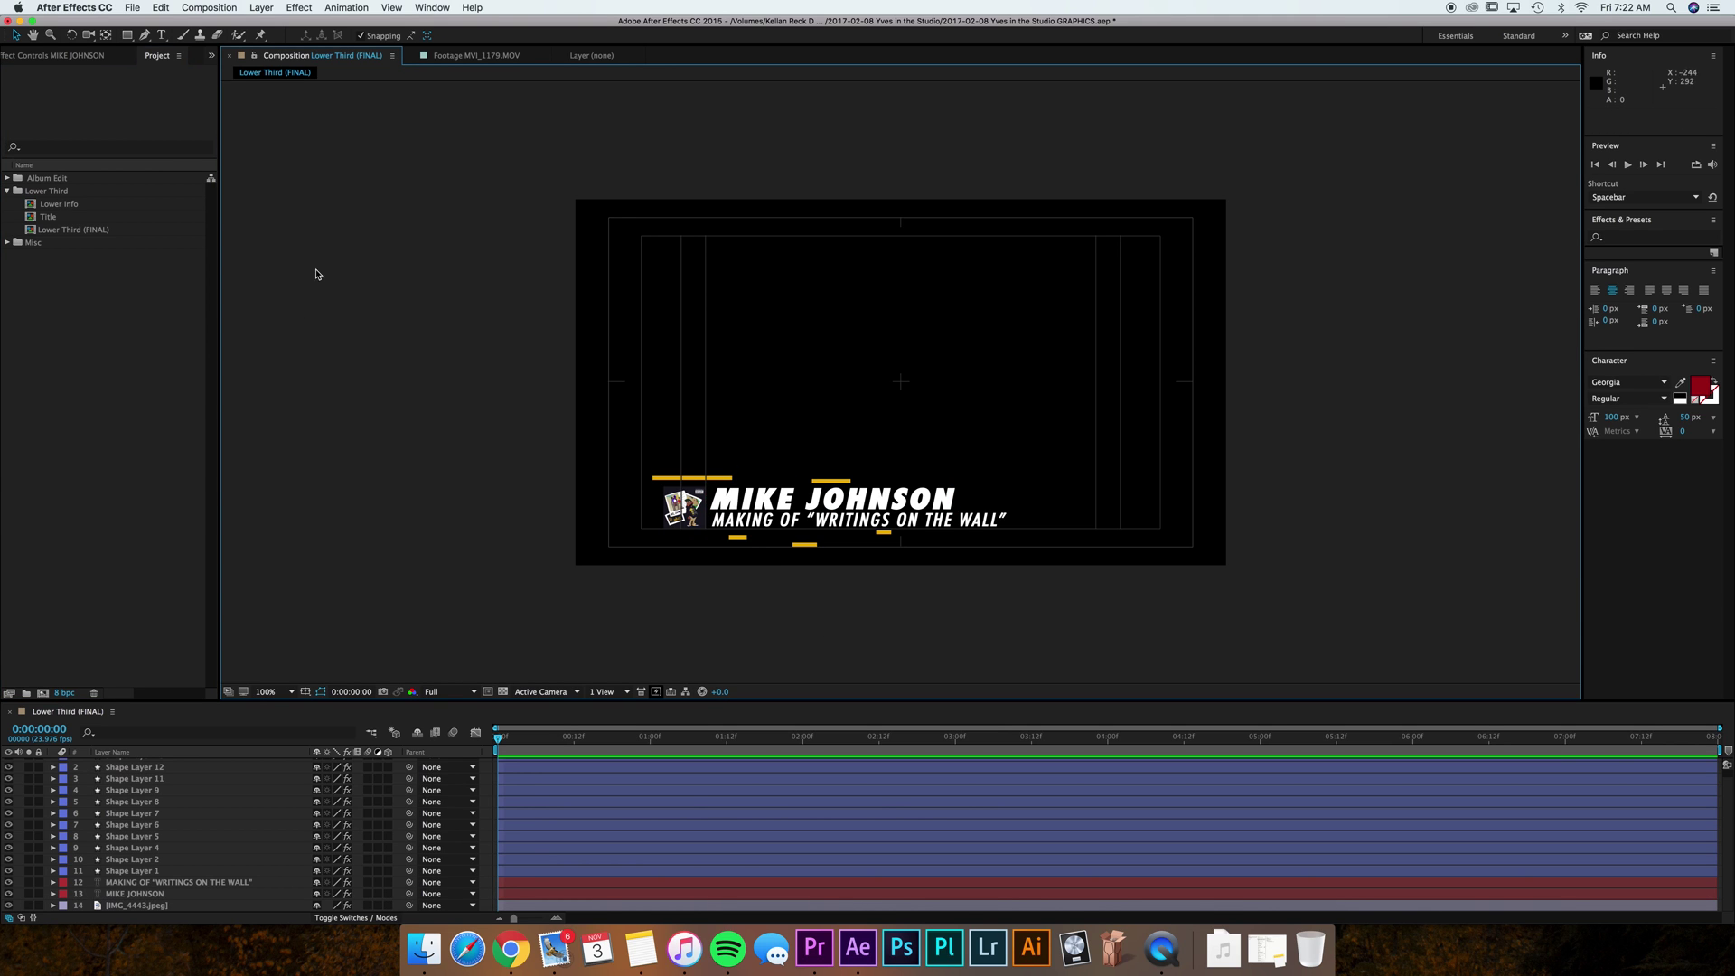
left_click(84, 233)
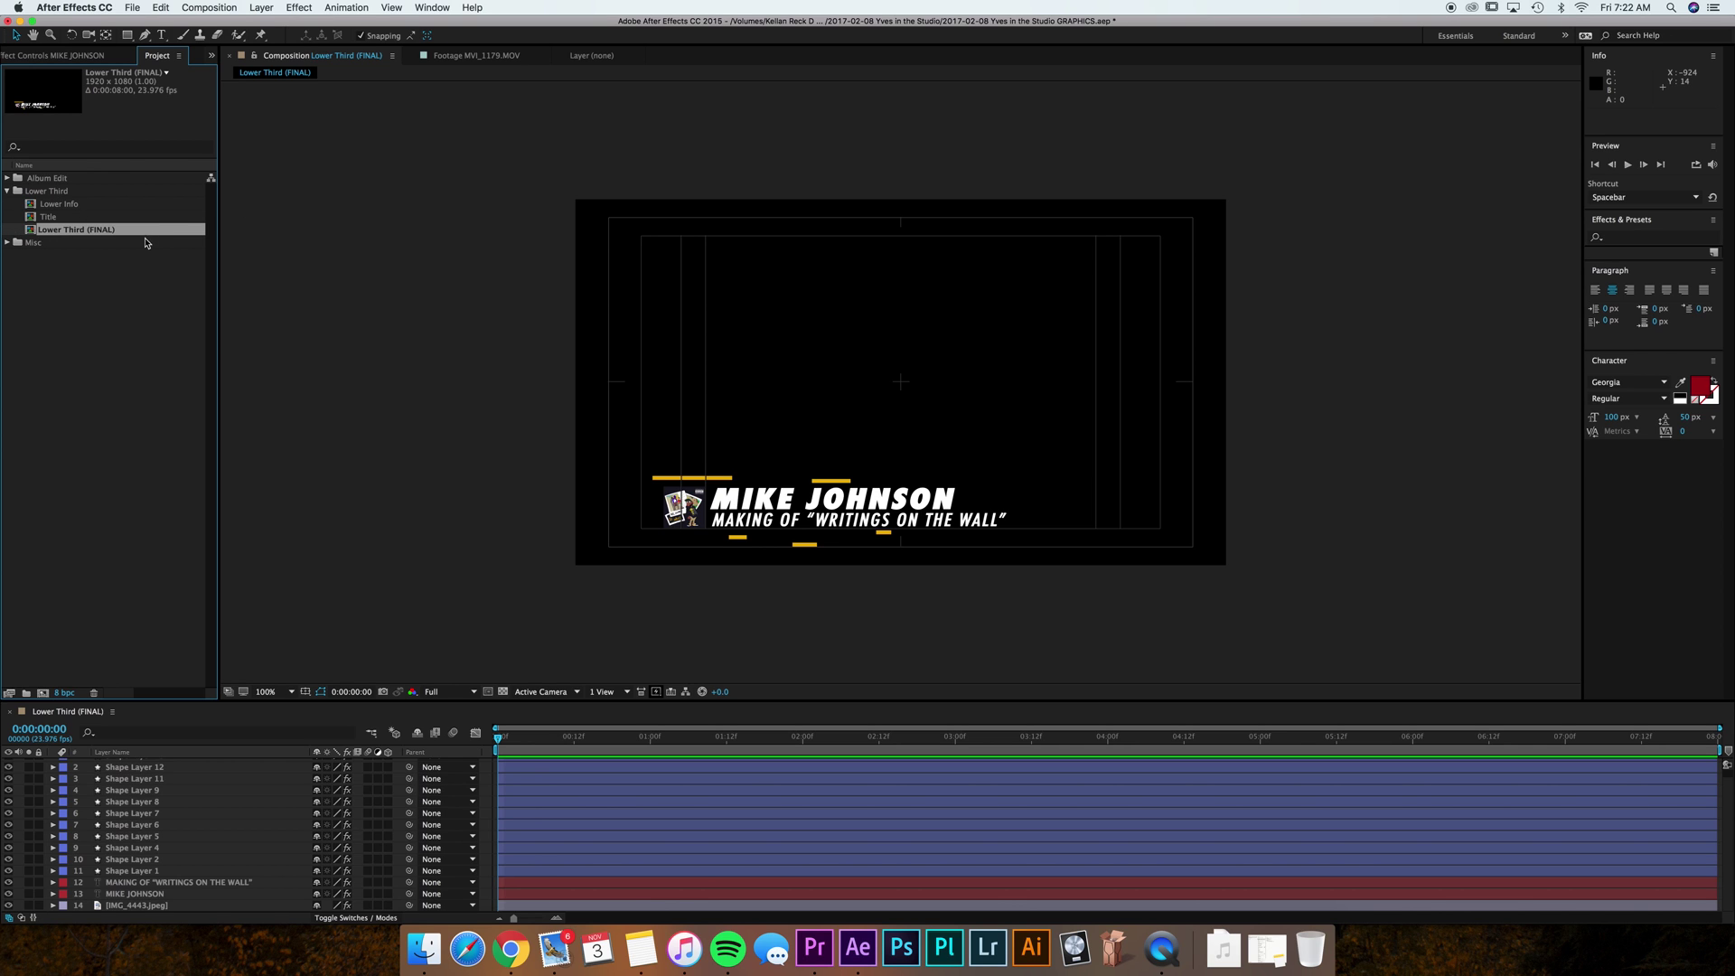
Enable Template (text editable in Premiere Pro) in Lower Third (FINAL)'s Advanced composition settings.
right_click(72, 230)
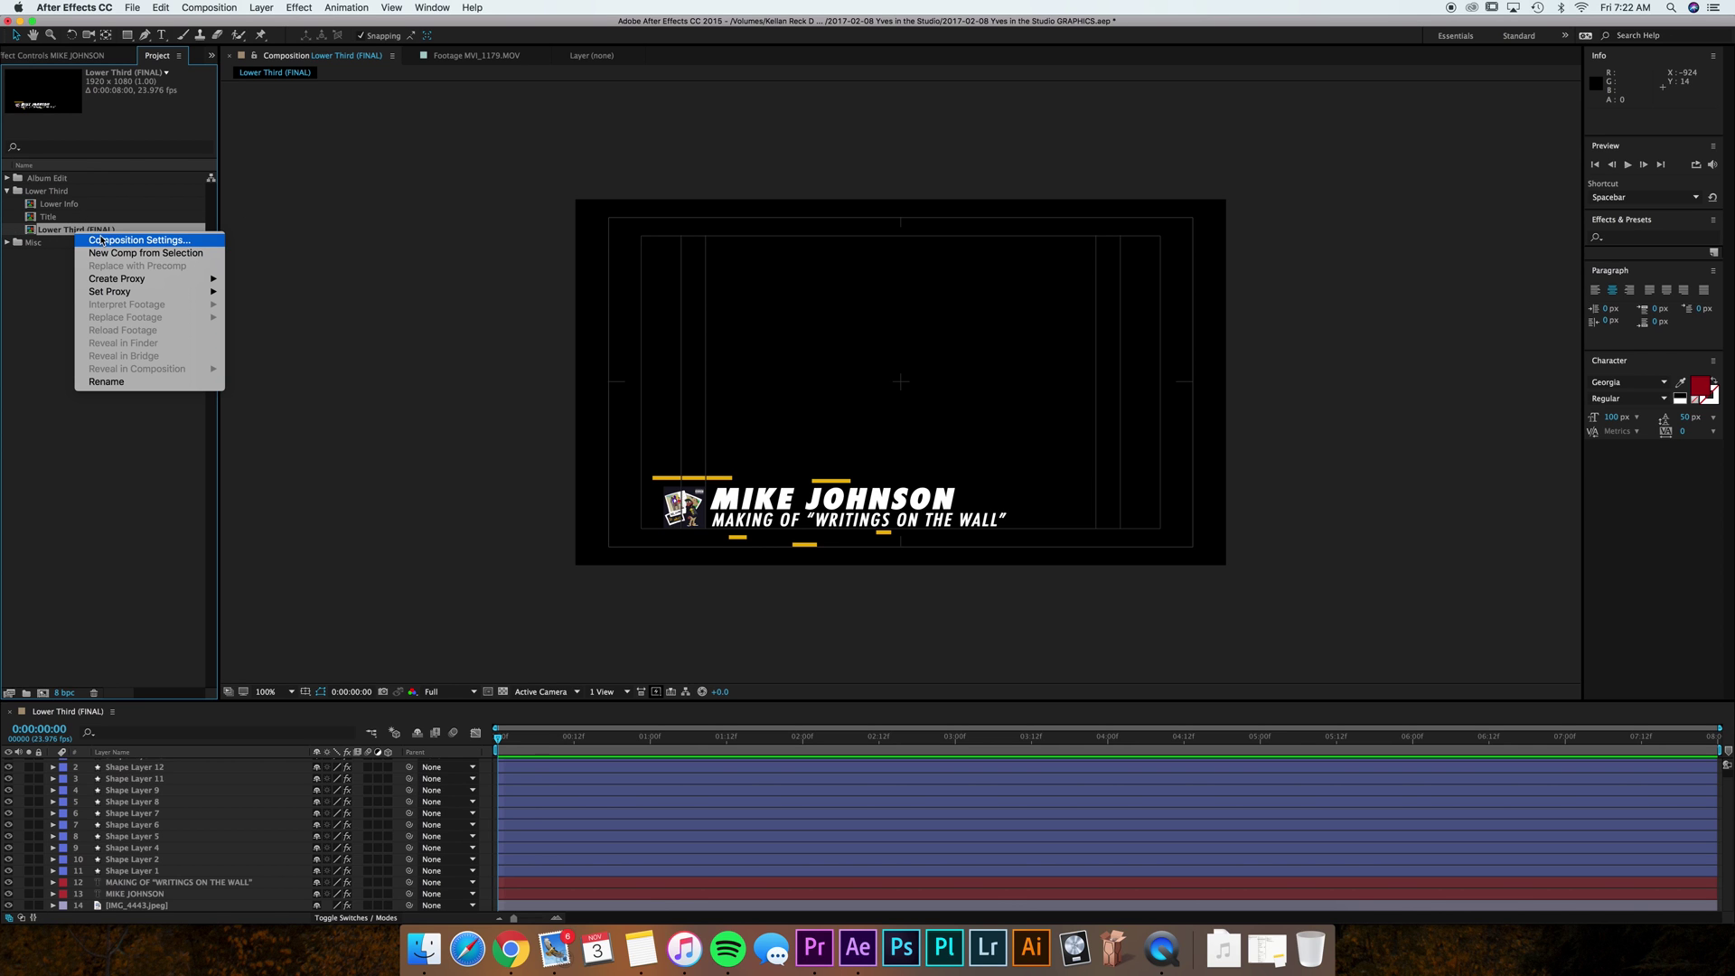
left_click(108, 240)
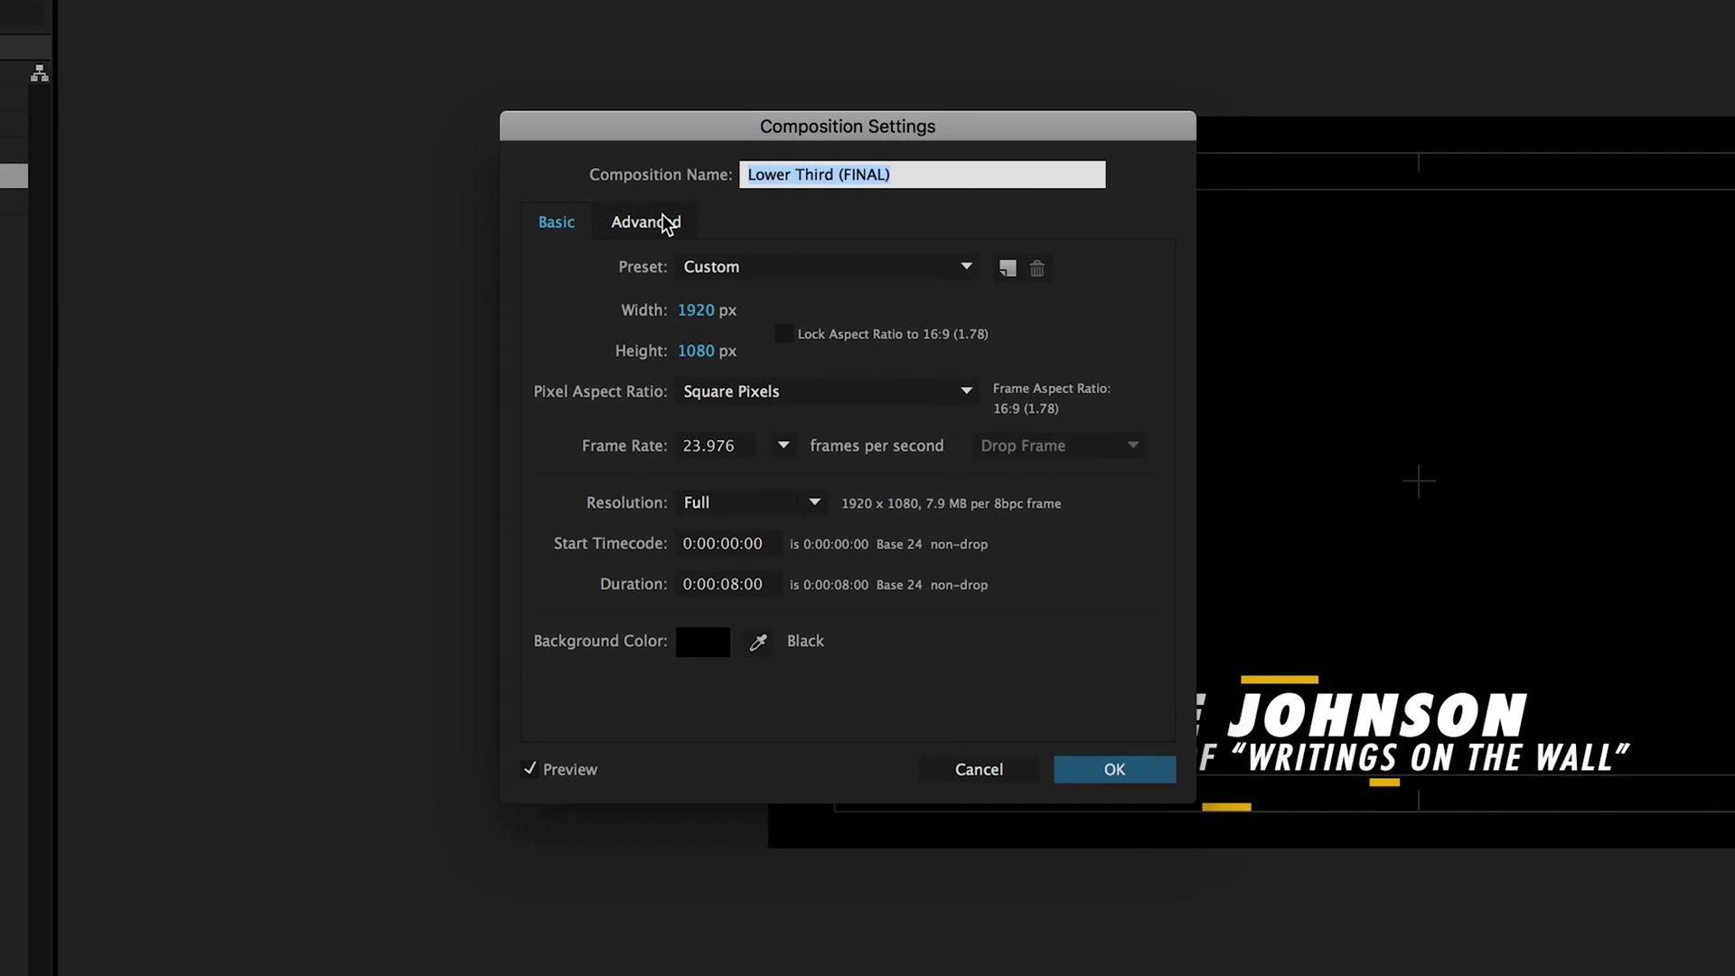
left_click(667, 223)
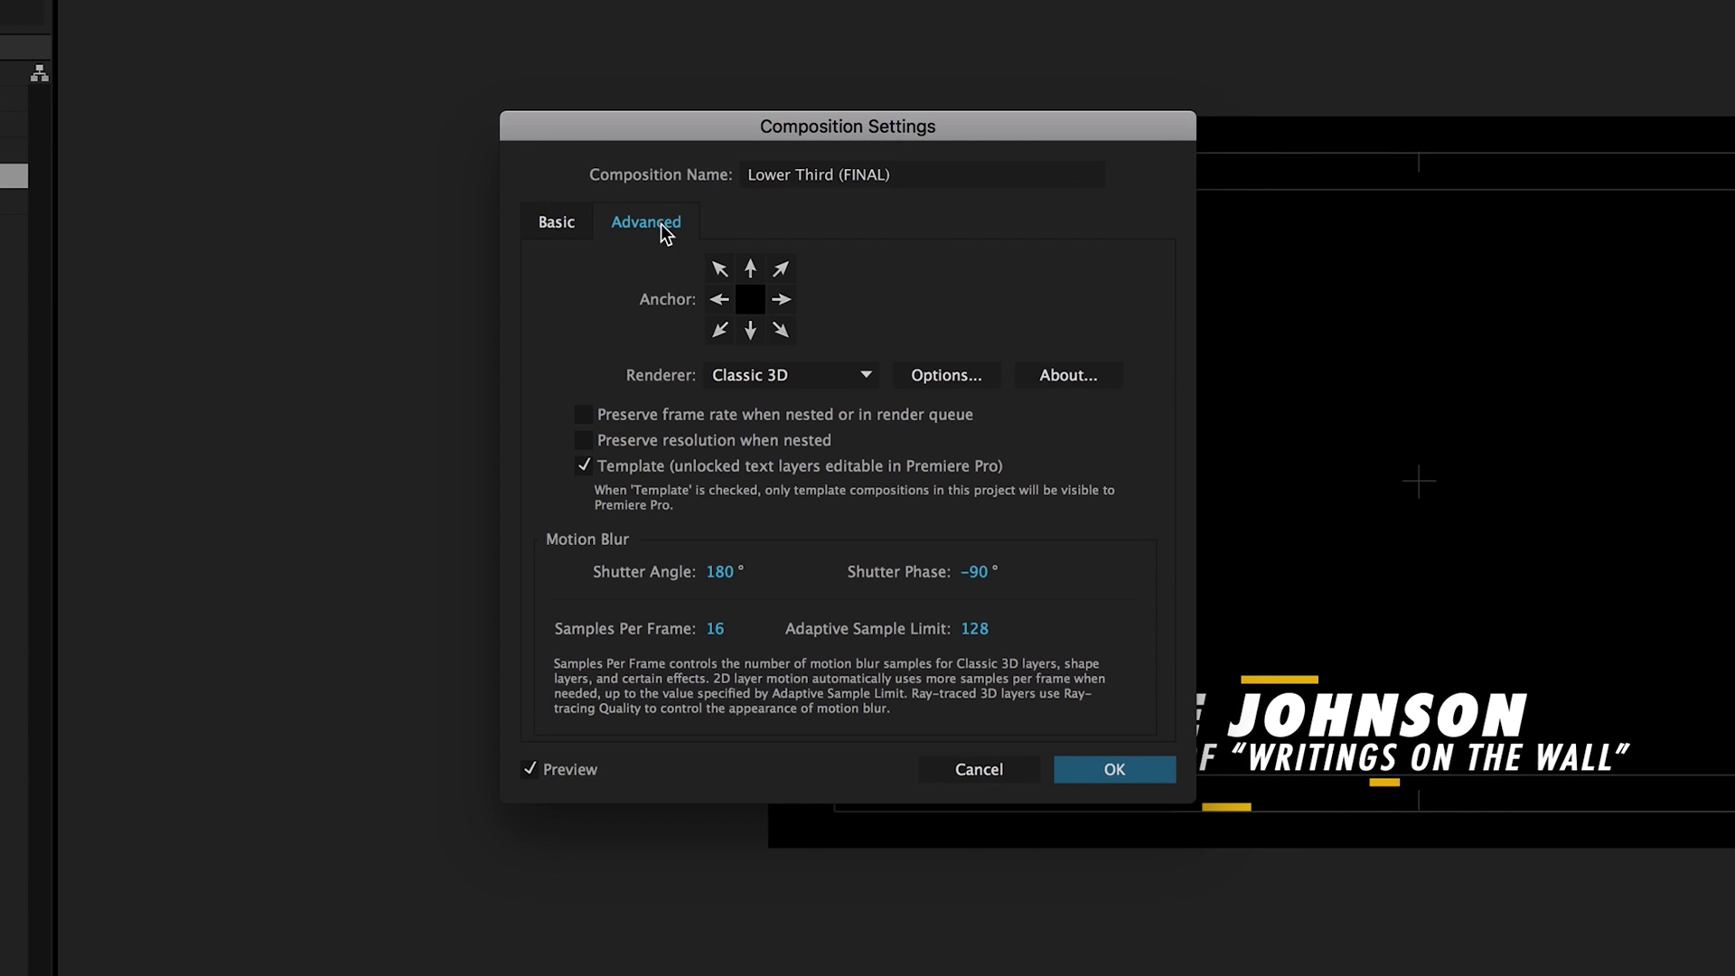
left_click(584, 466)
left_click(1122, 766)
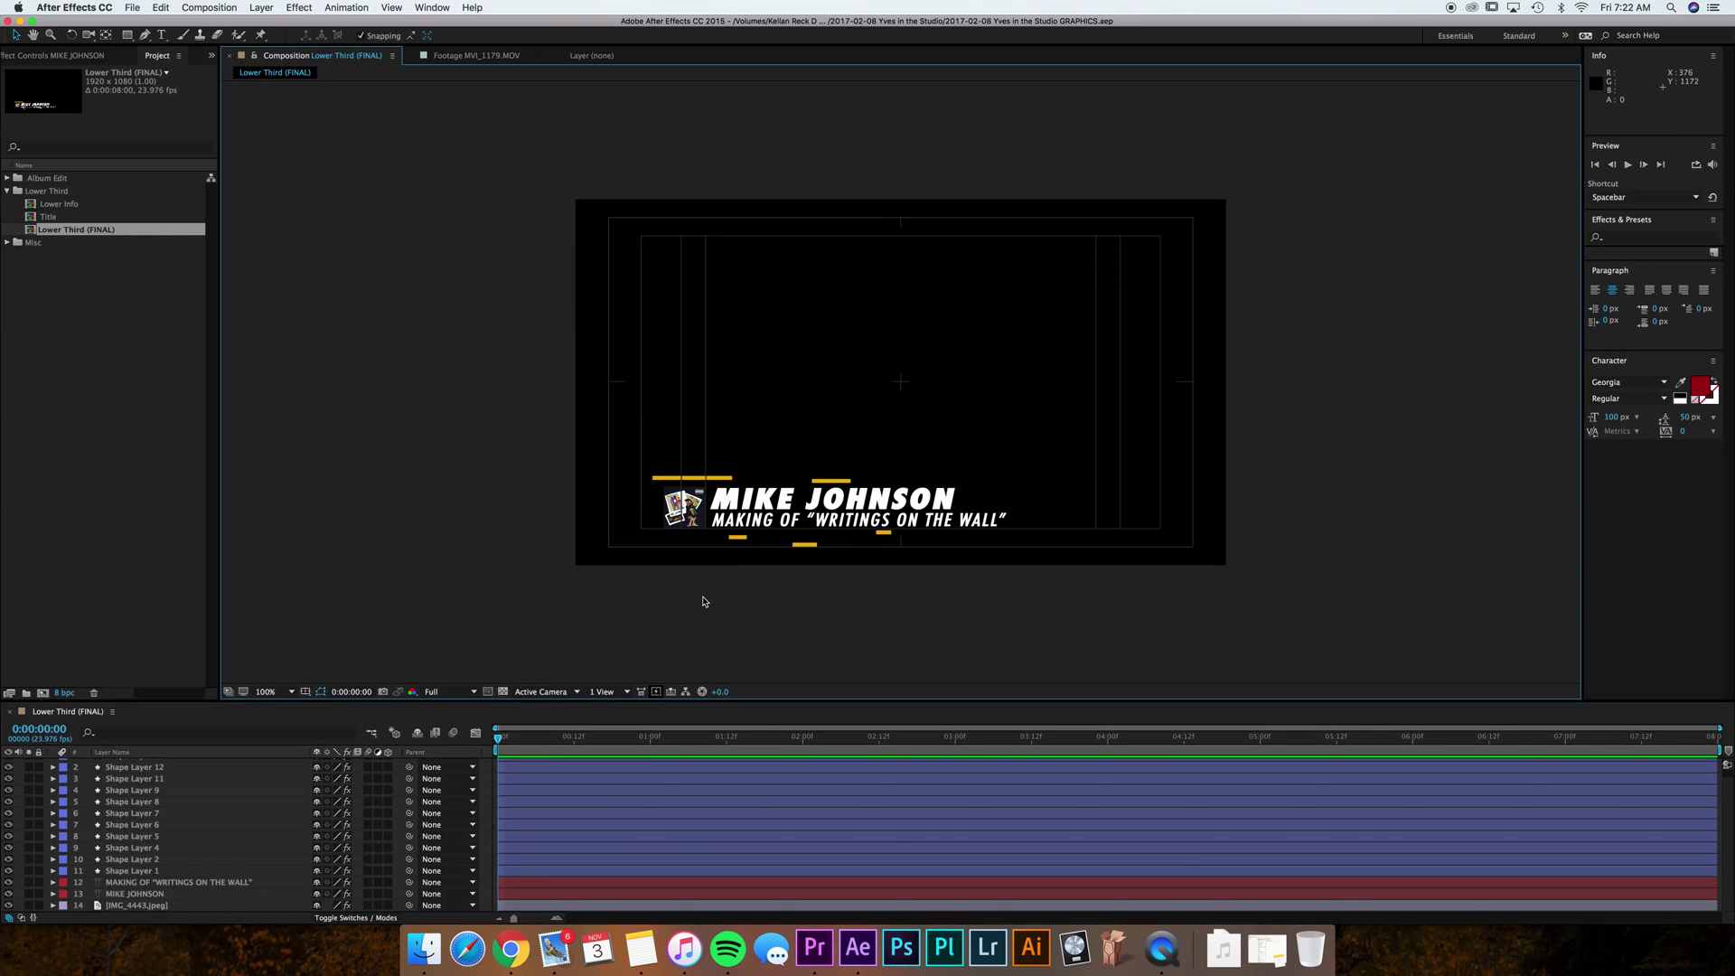
Create a 'Lower Thirds' bin in Premiere Pro's project, then switch to Finder.
left_click(824, 953)
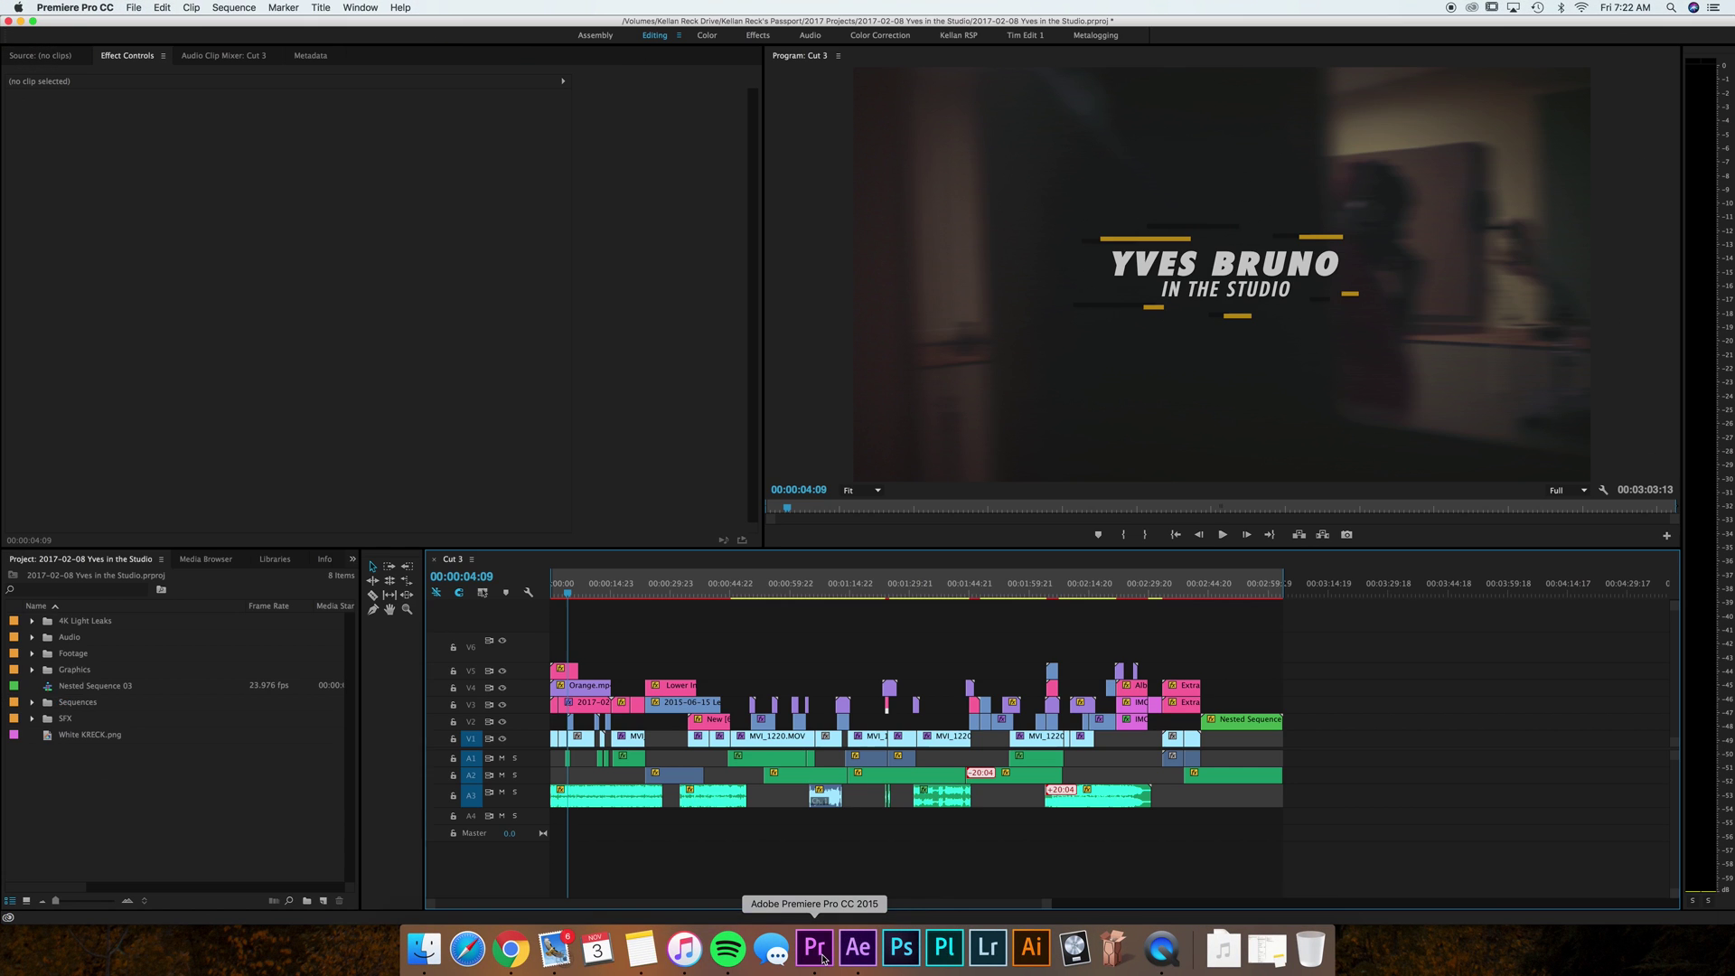
left_click(175, 820)
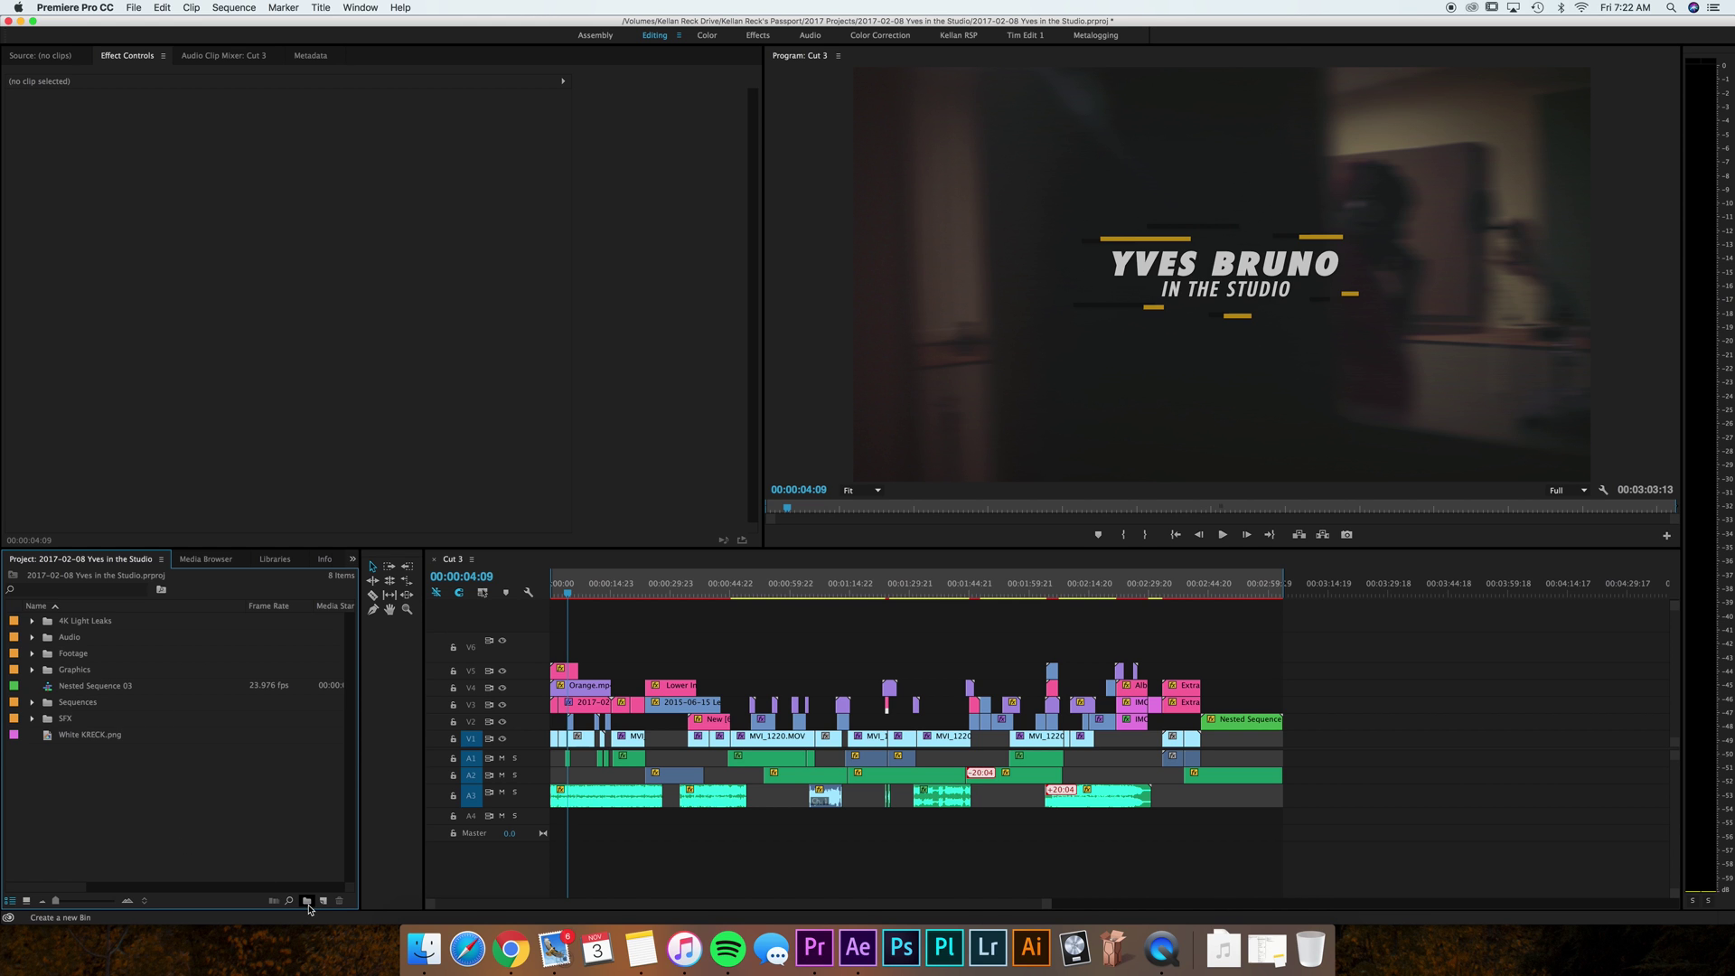
left_click(308, 901)
type("Lower Thirds")
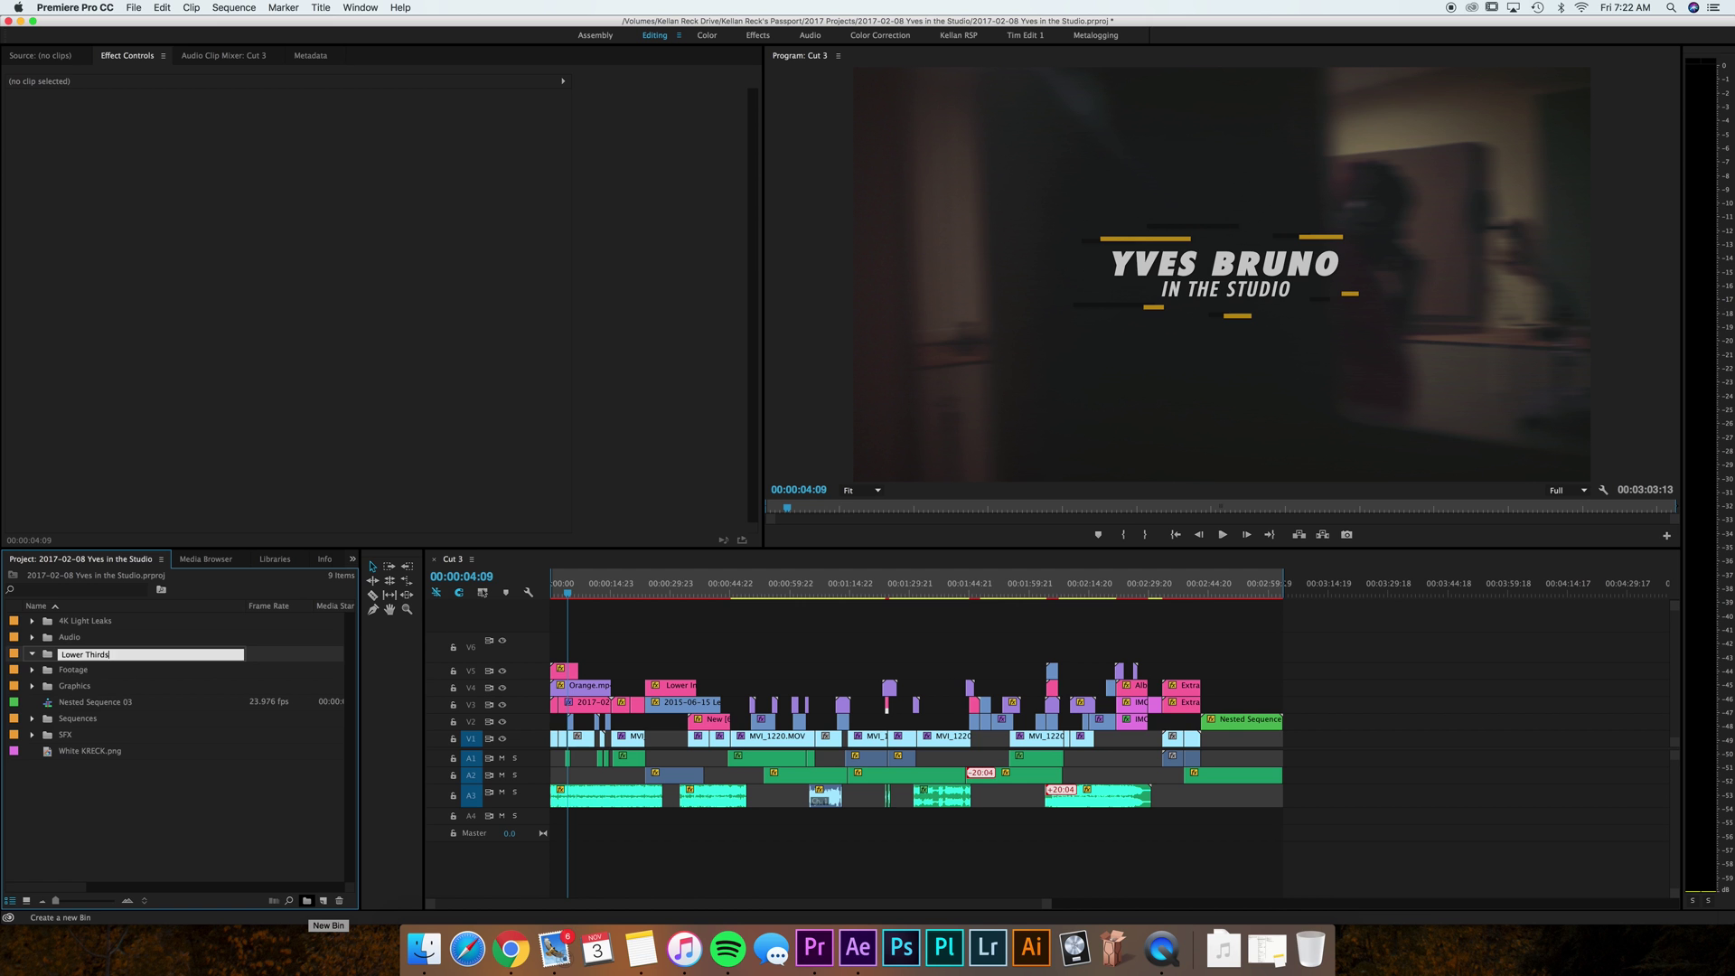
key("Return")
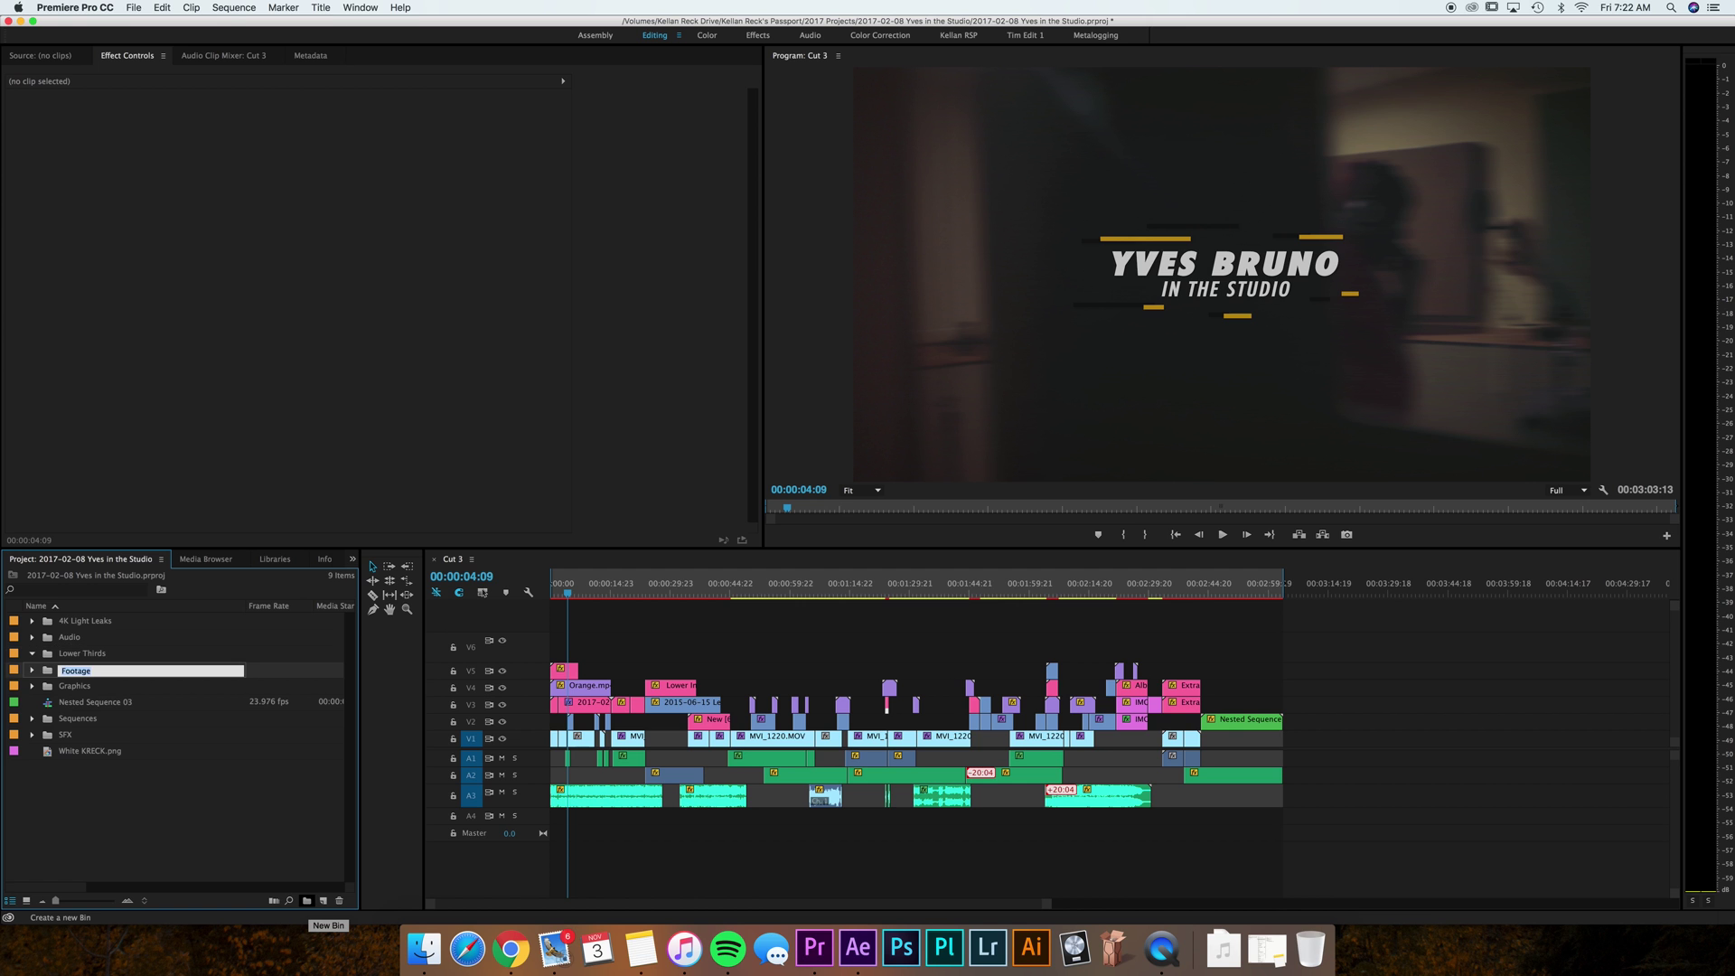
key("super+Tab")
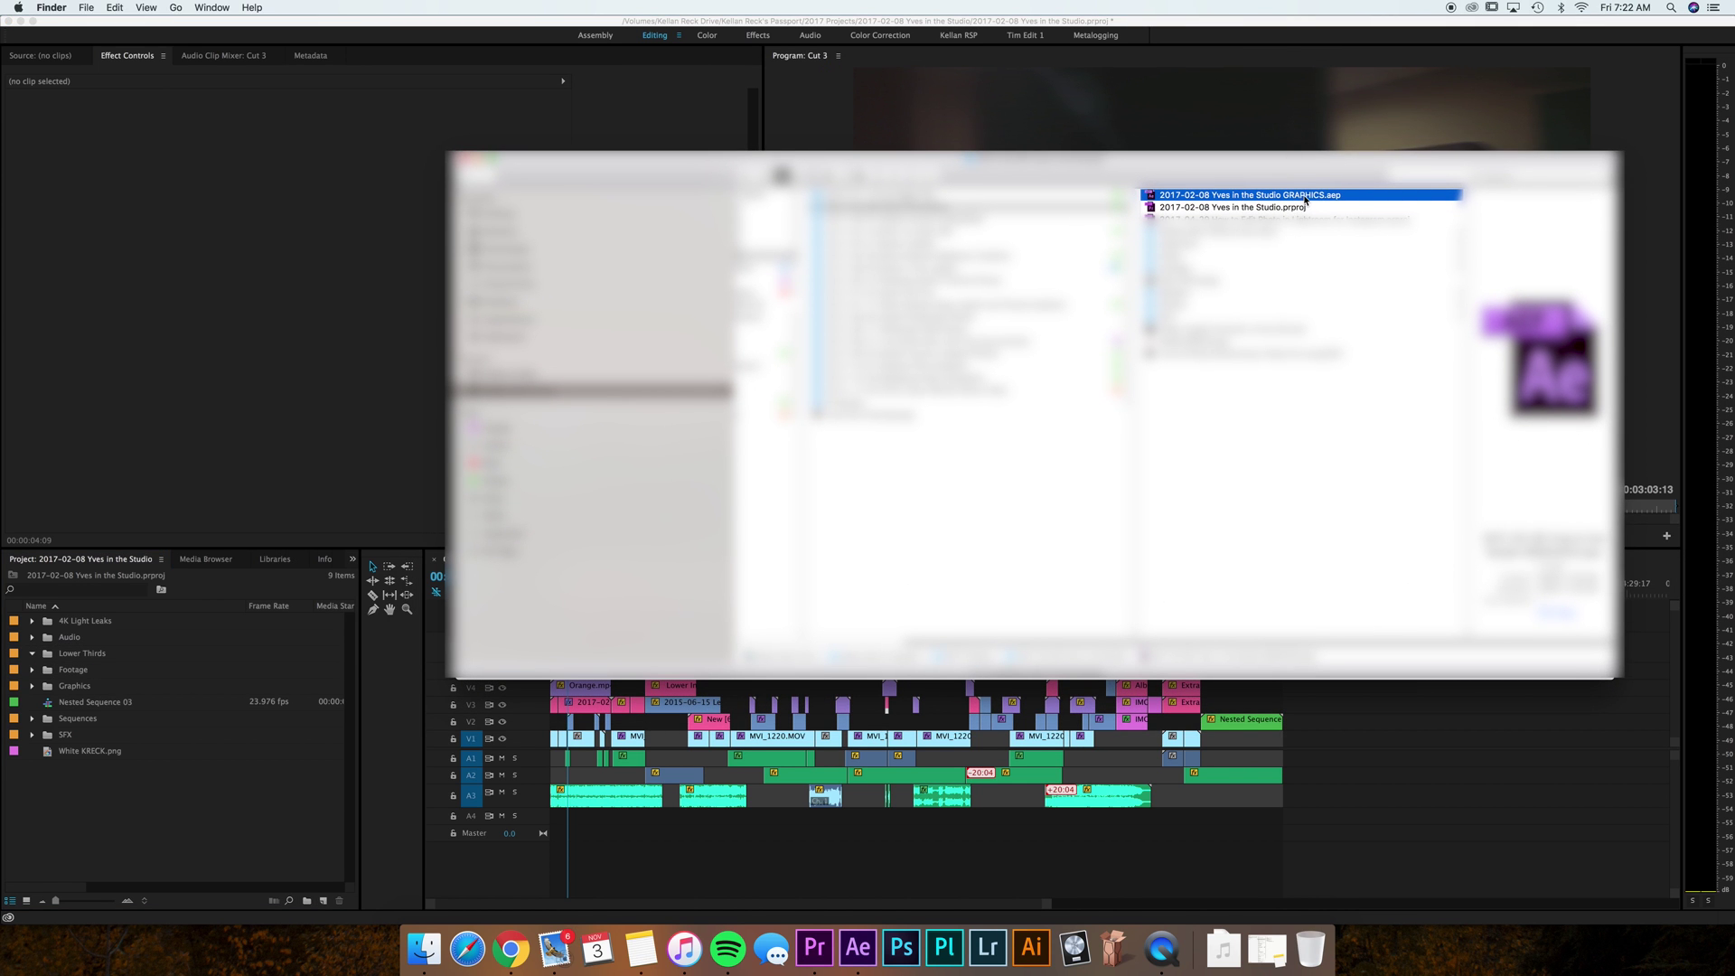
Import the Lower Third (FINAL) composition from GRAPHICS.aep into the Lower Thirds bin.
left_click_drag(1305, 199, 101, 666)
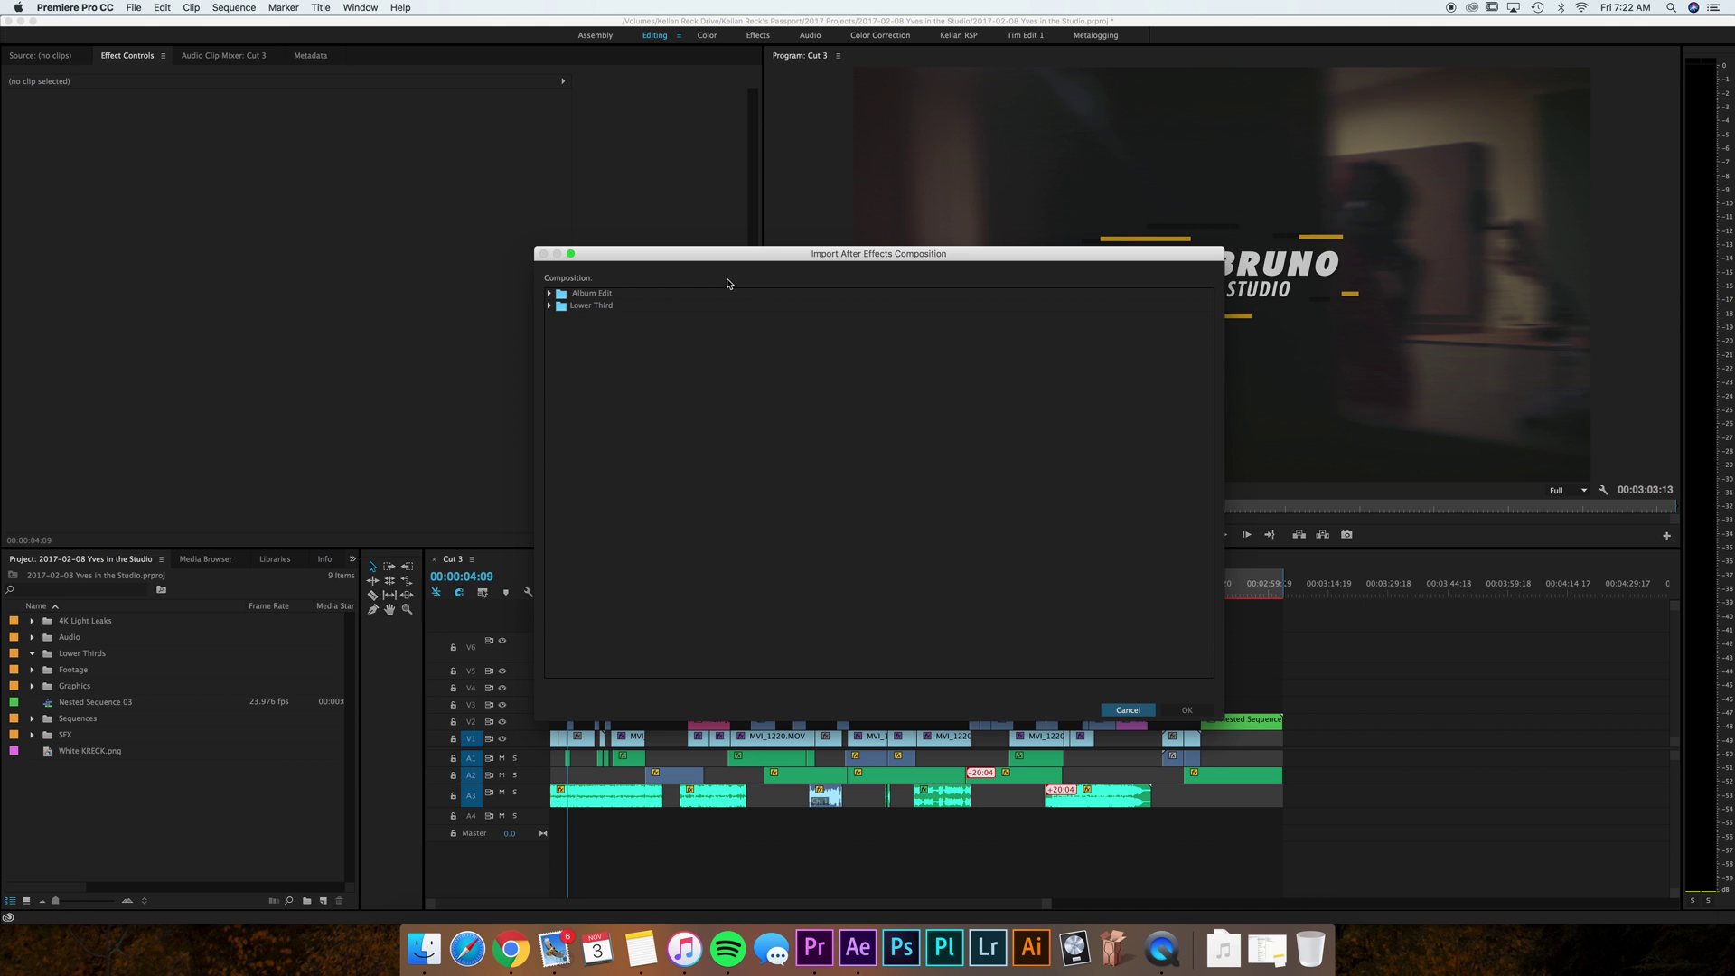
left_click(550, 305)
left_click(595, 347)
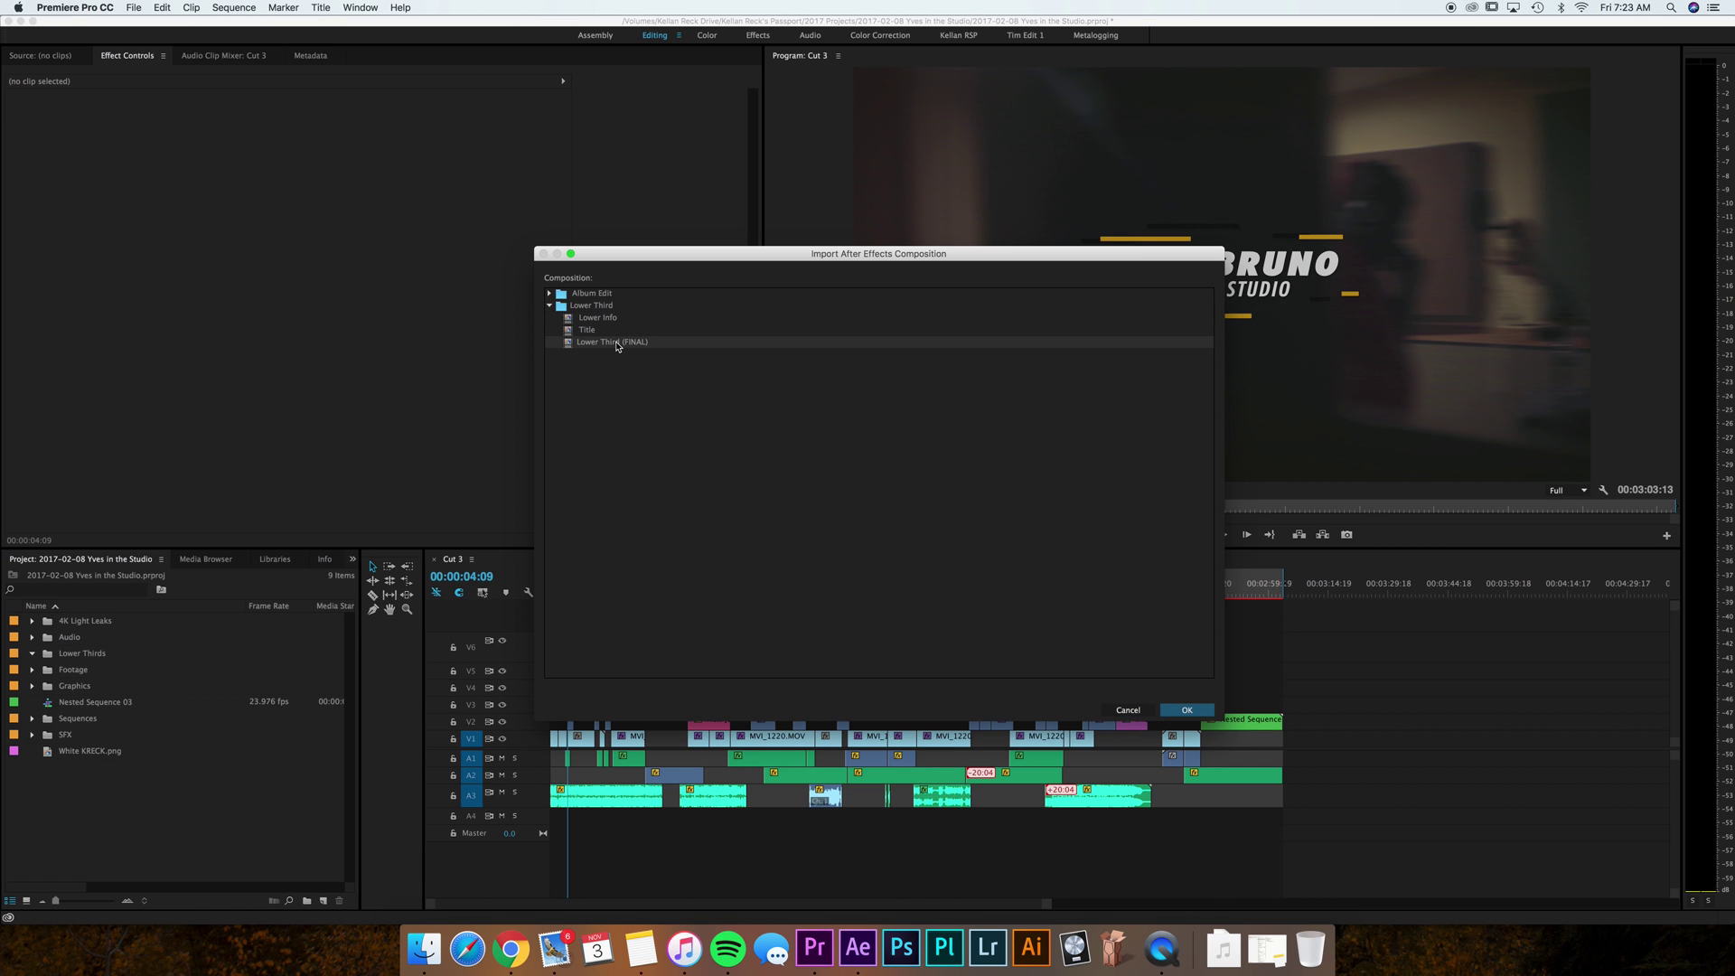
double_click(617, 346)
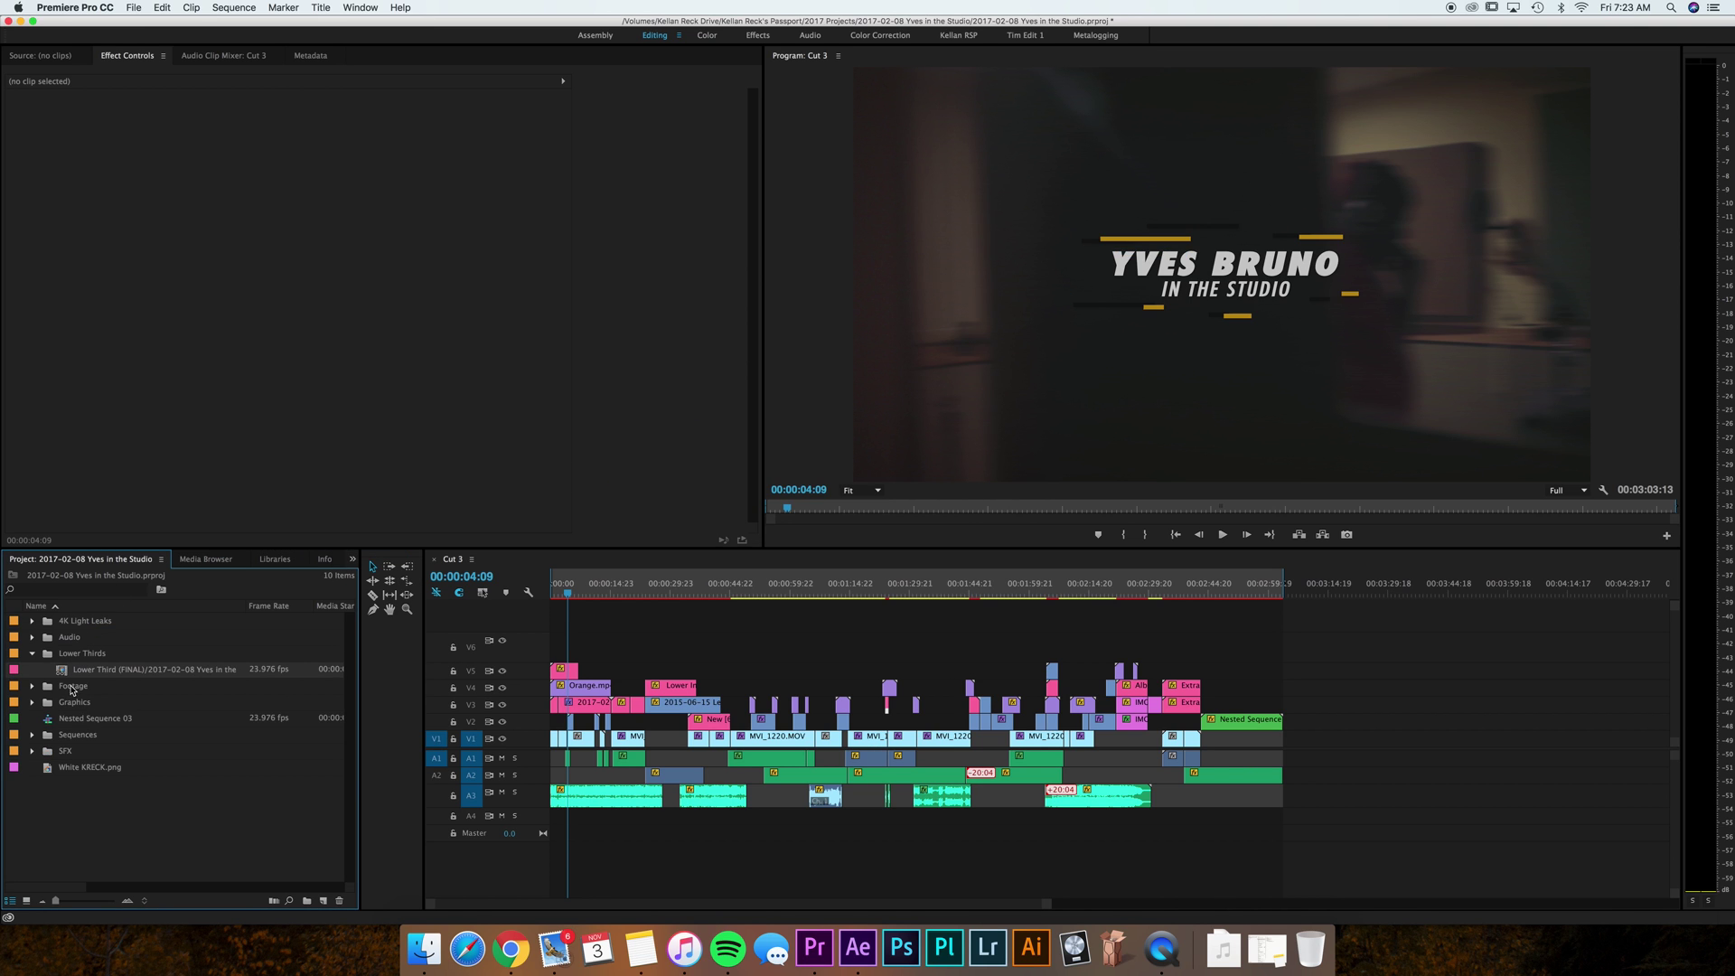
double_click(62, 671)
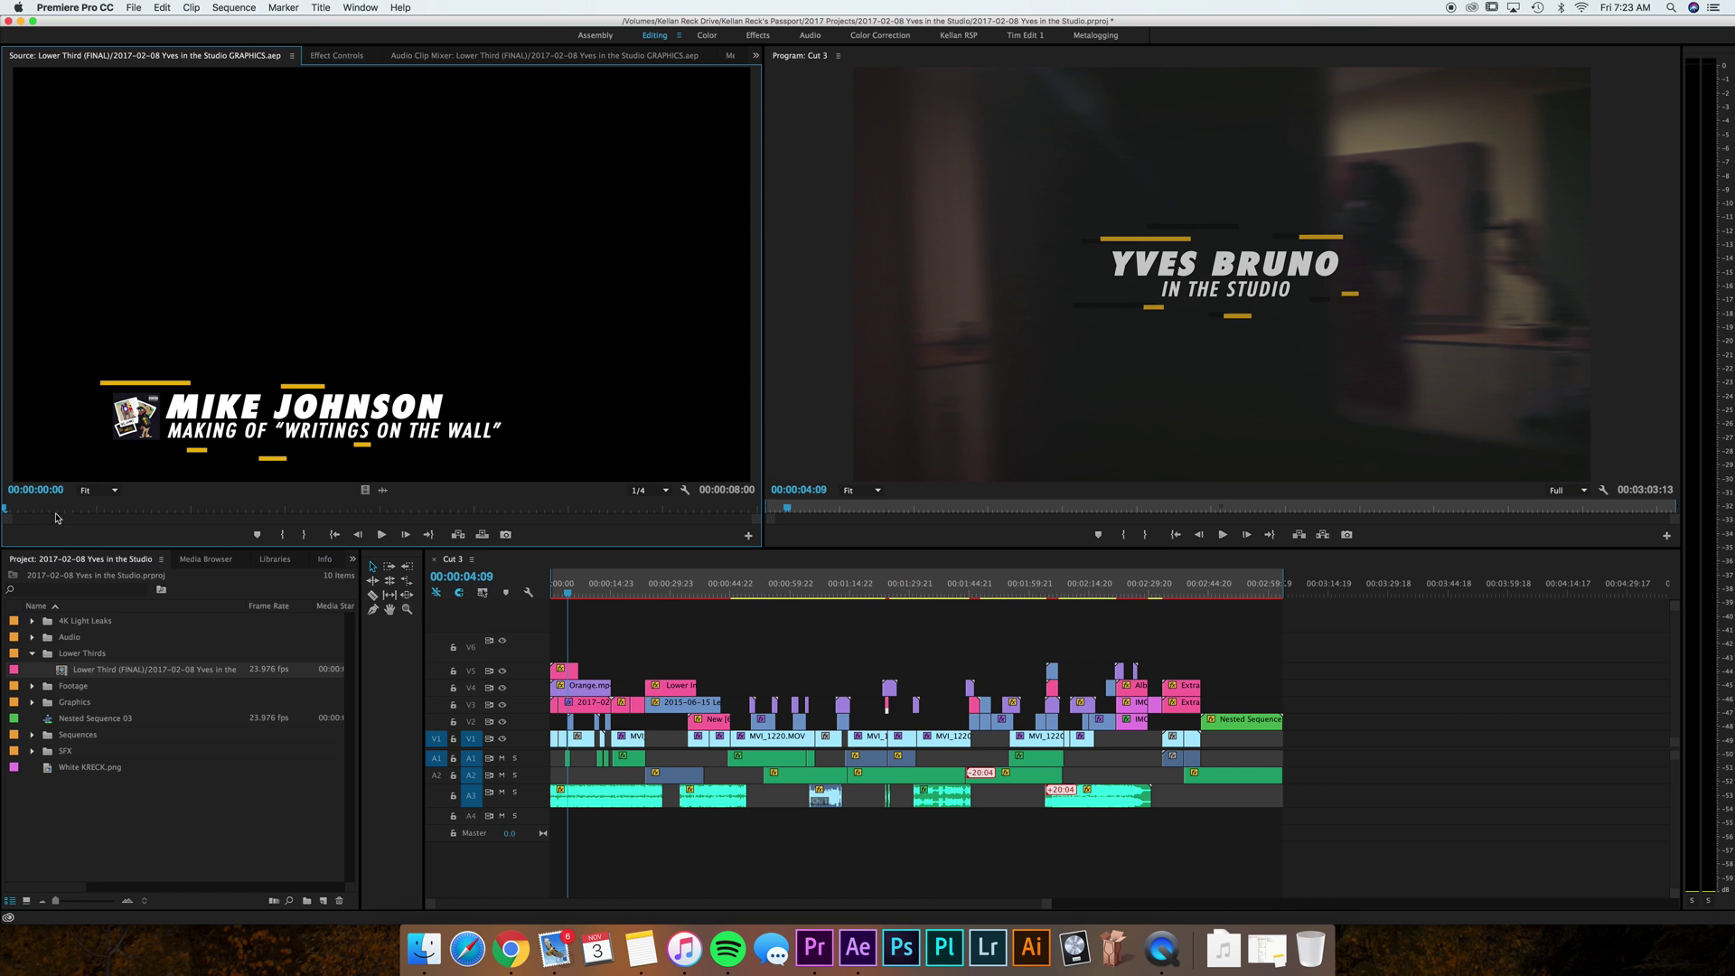
left_click(102, 511)
left_click(150, 511)
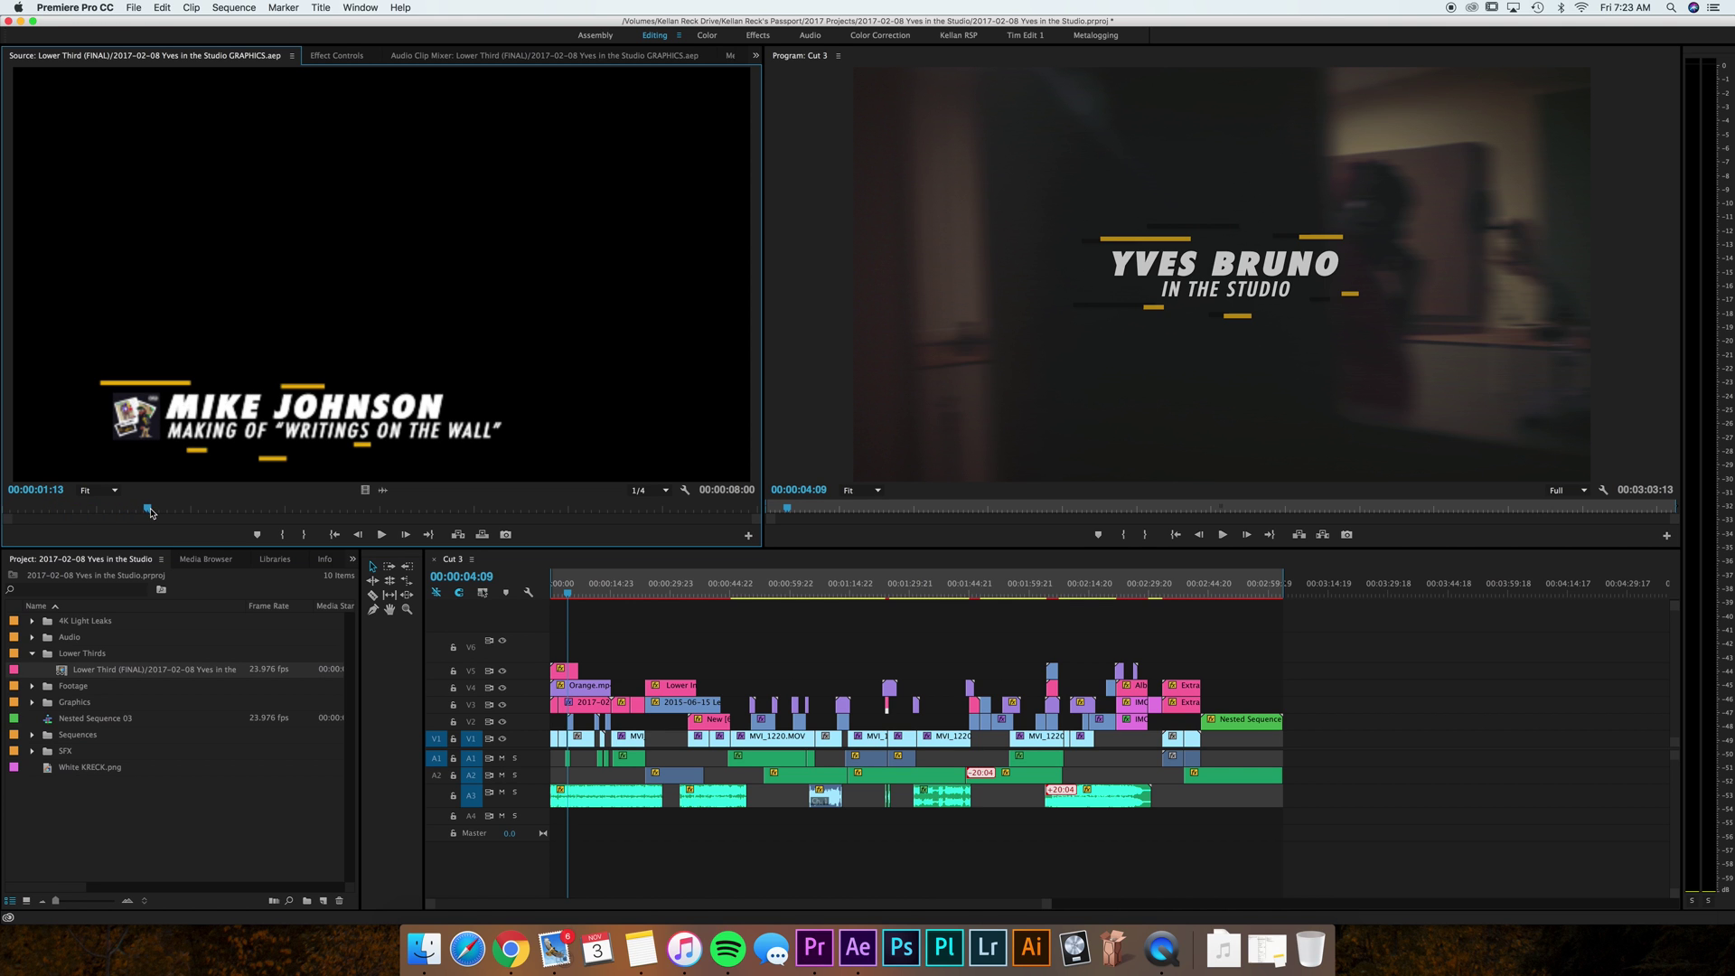
left_click(135, 673)
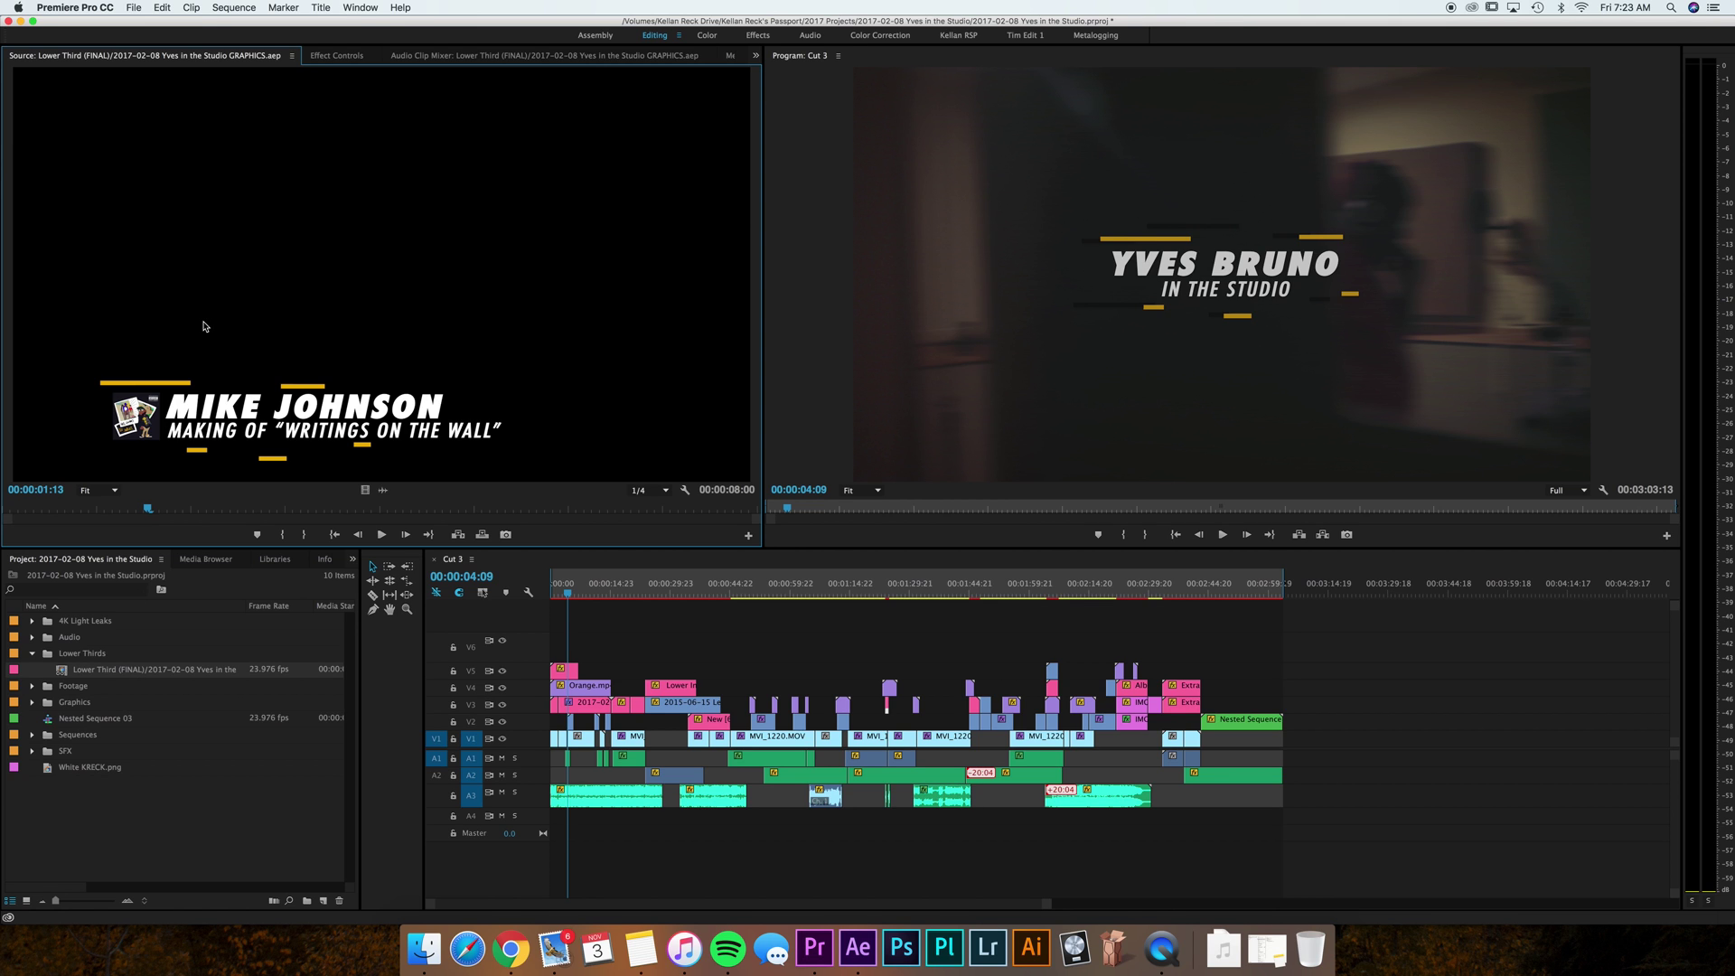
Rename the Lower Third (FINAL) item to the first person's name followed by 'Lower Third'.
left_click(133, 668)
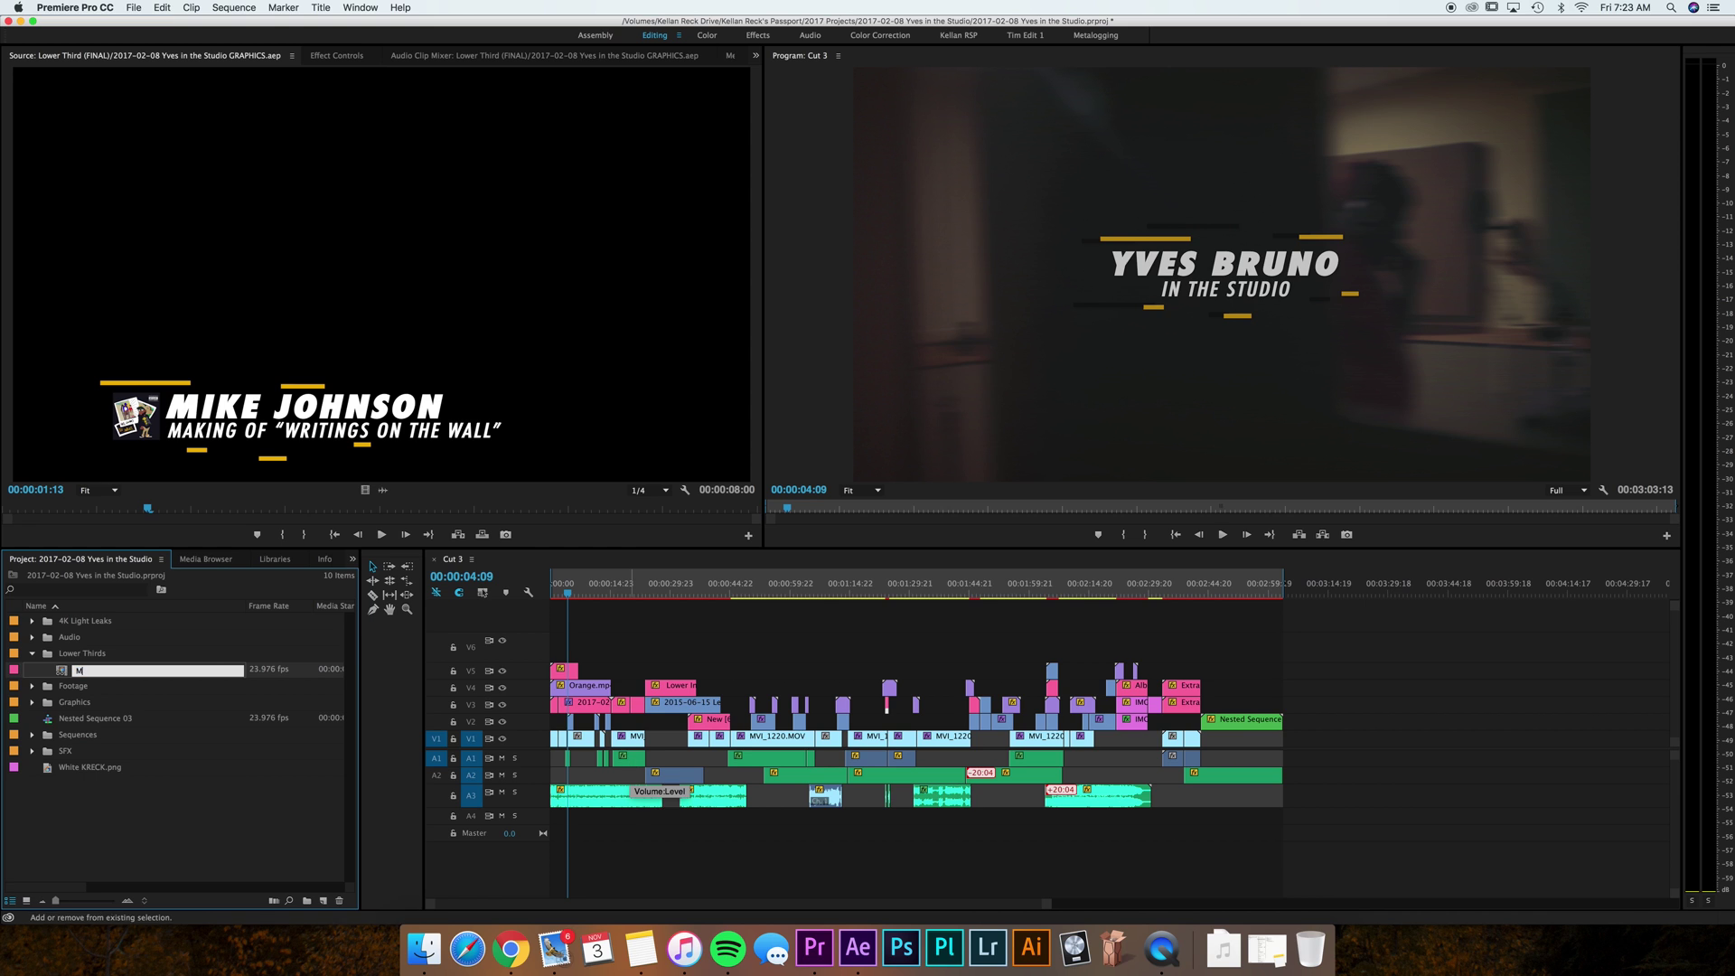
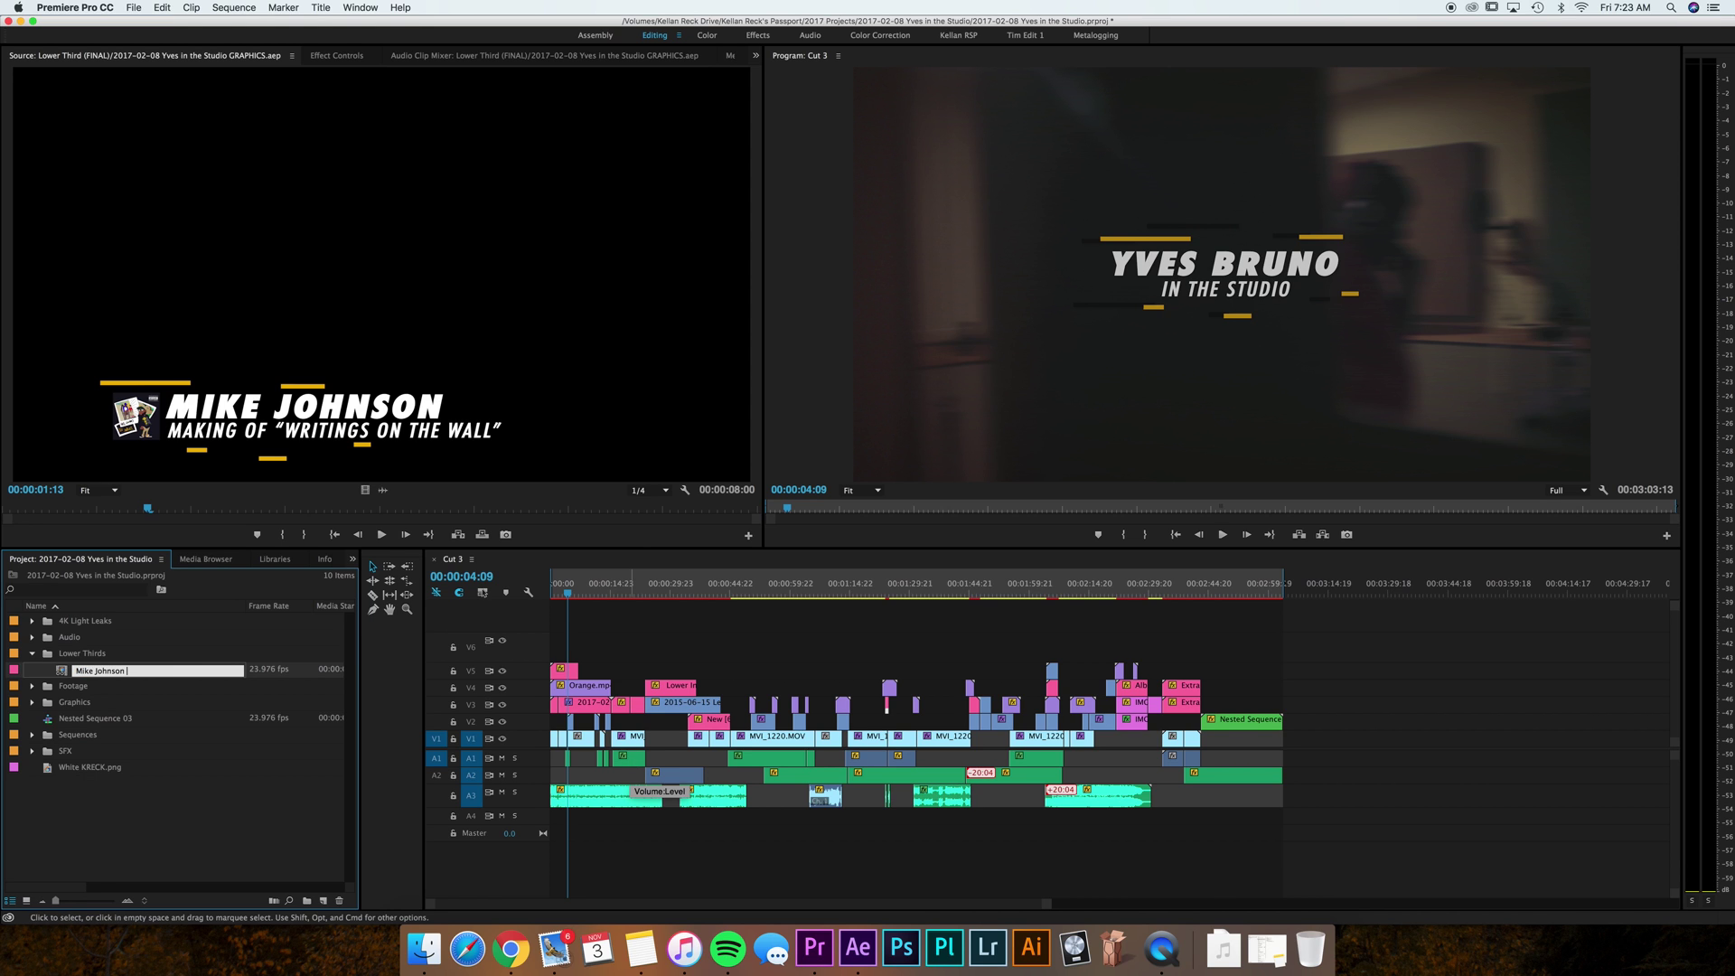
type("Lower Third")
key("Tab")
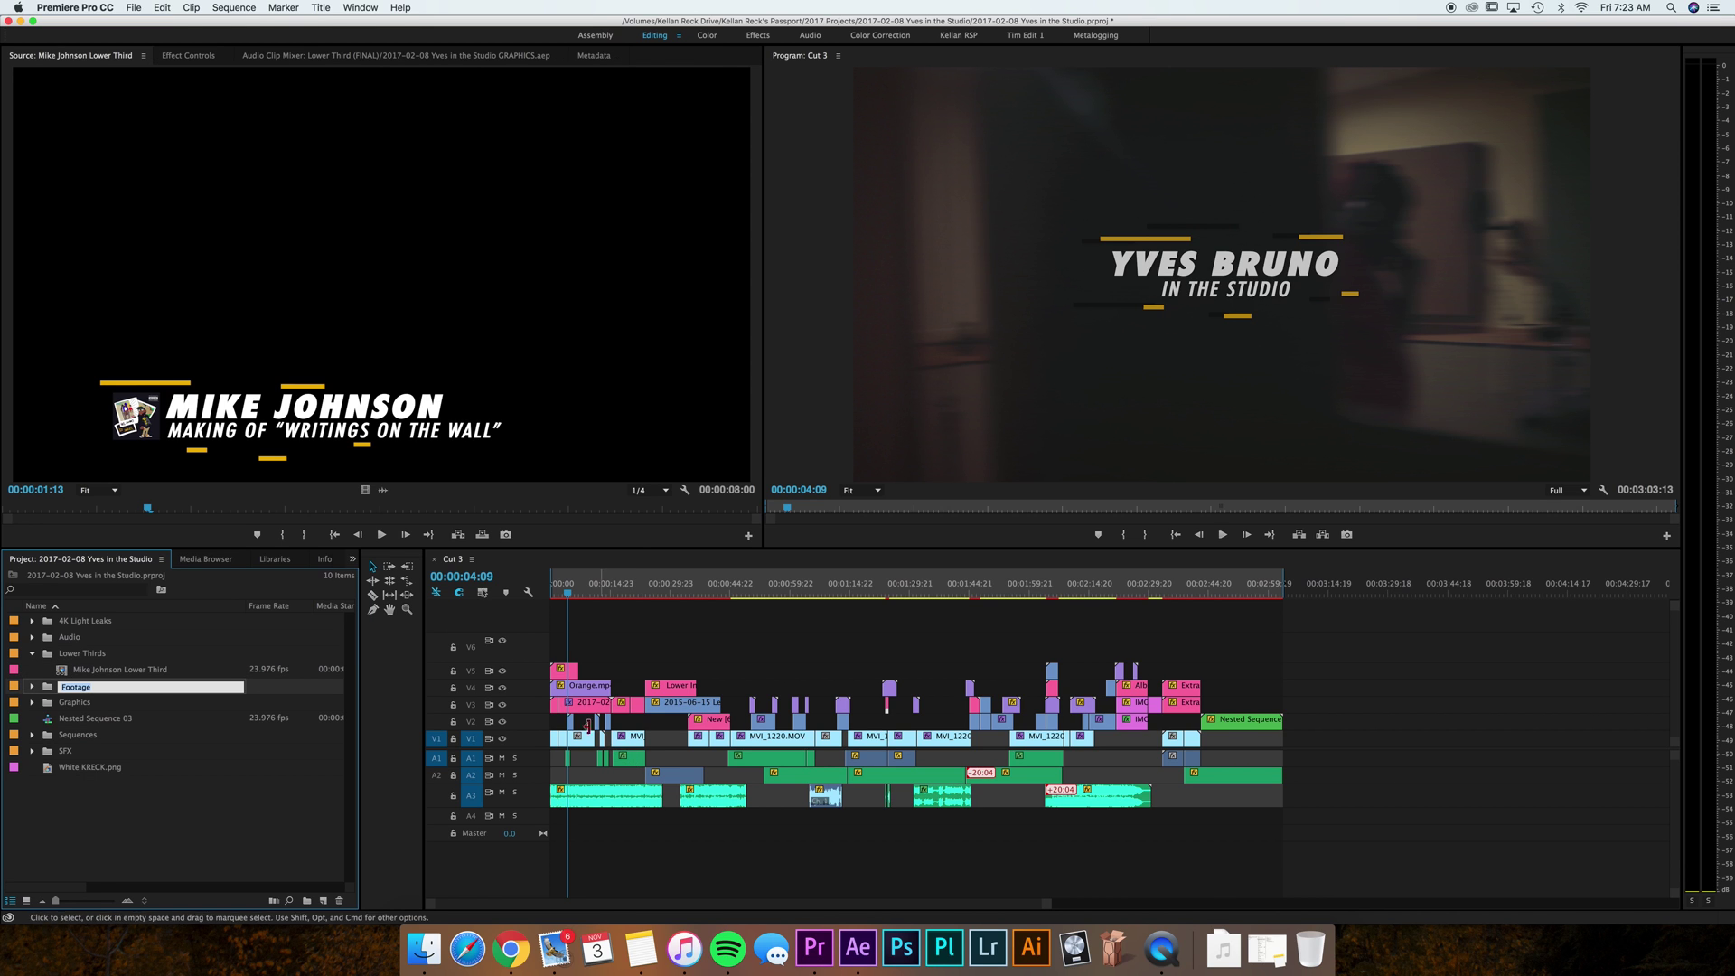
left_click(170, 672)
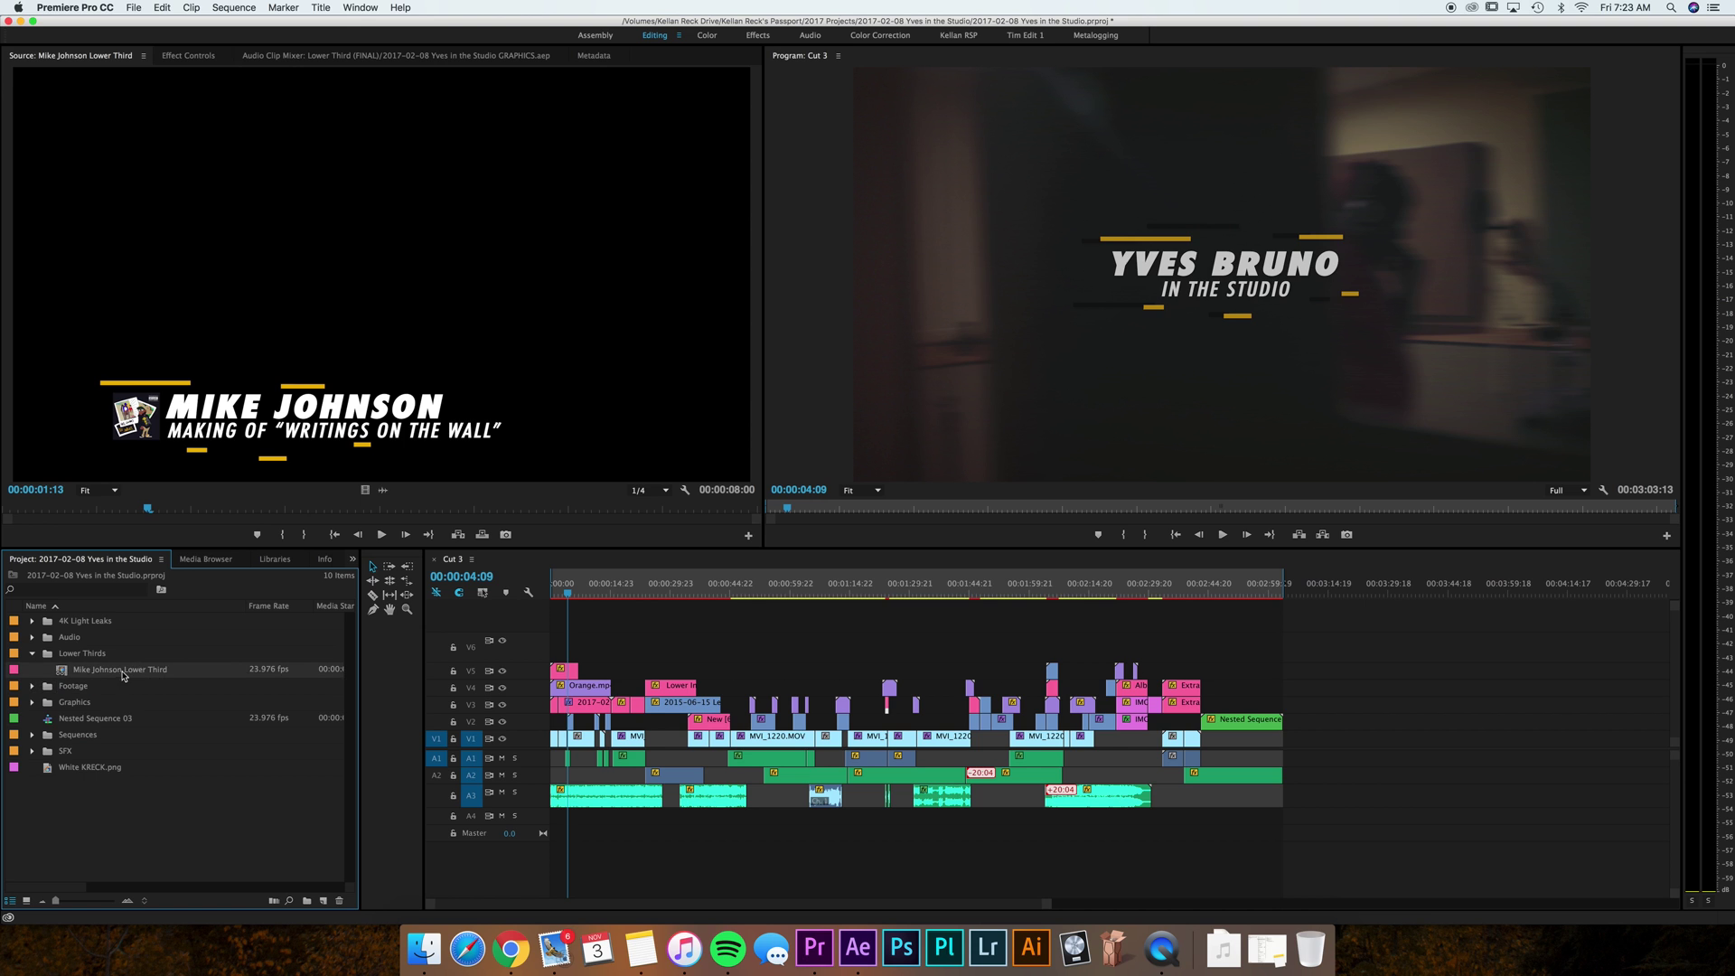
Place the renamed lower third on track V5 as an 8-second clip starting at 00:01:04:21.
left_click_drag(124, 676, 56, 670)
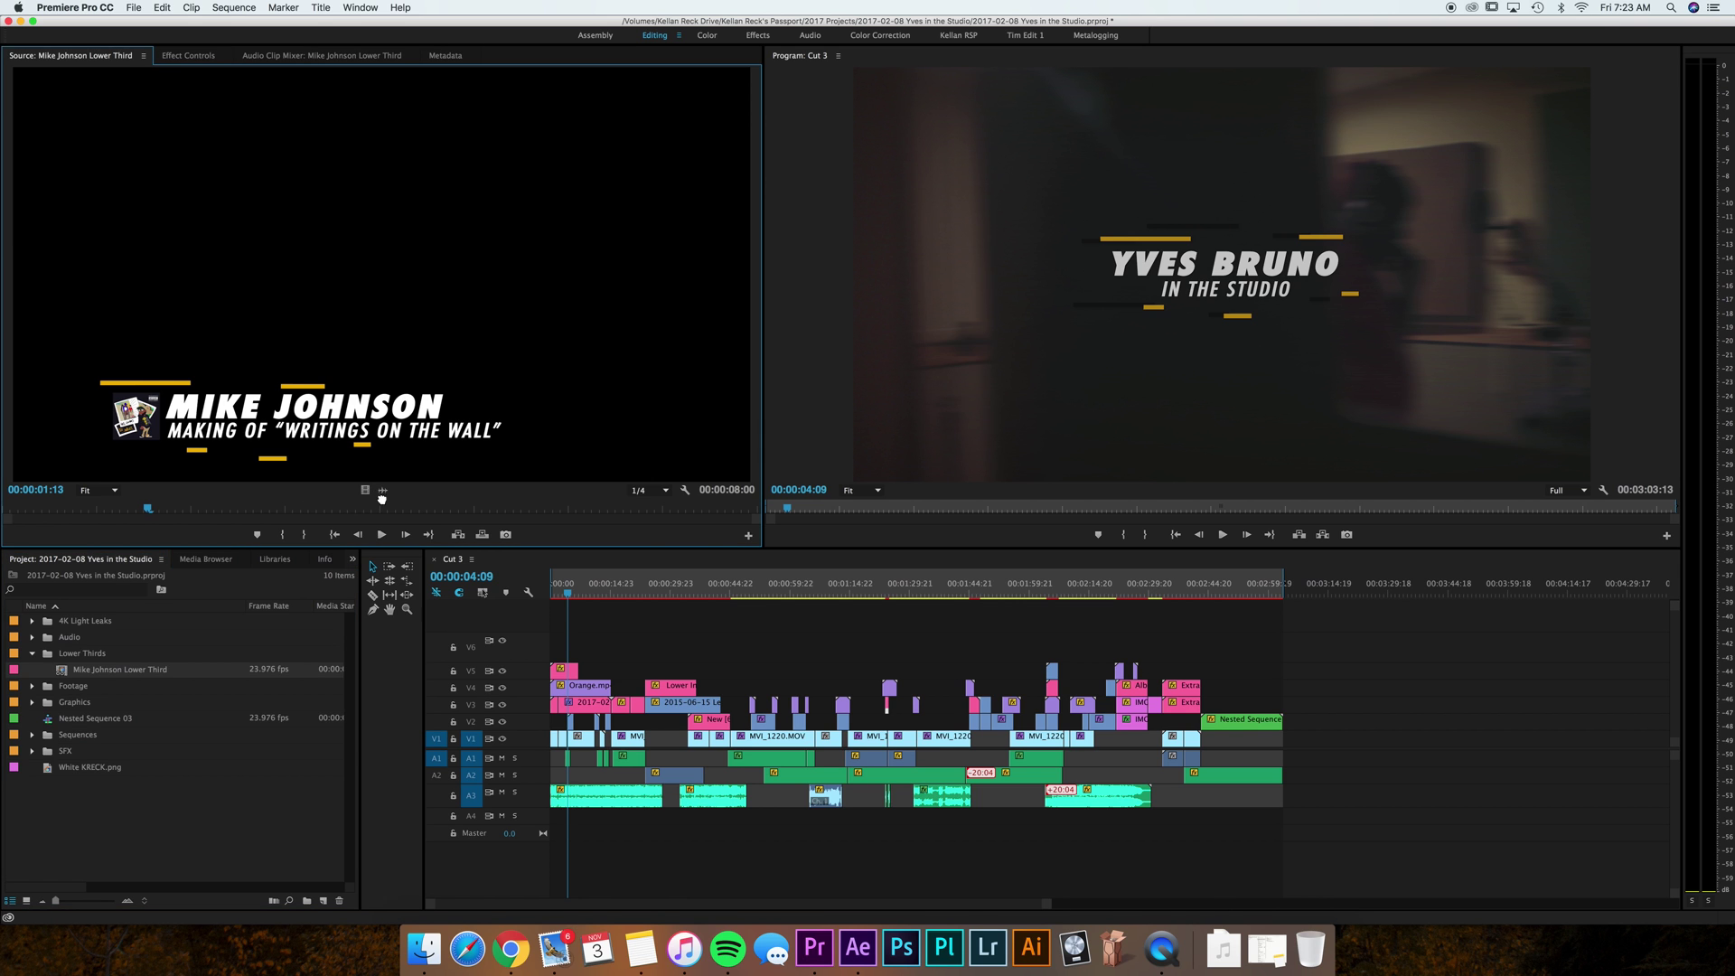
left_click_drag(381, 496, 818, 687)
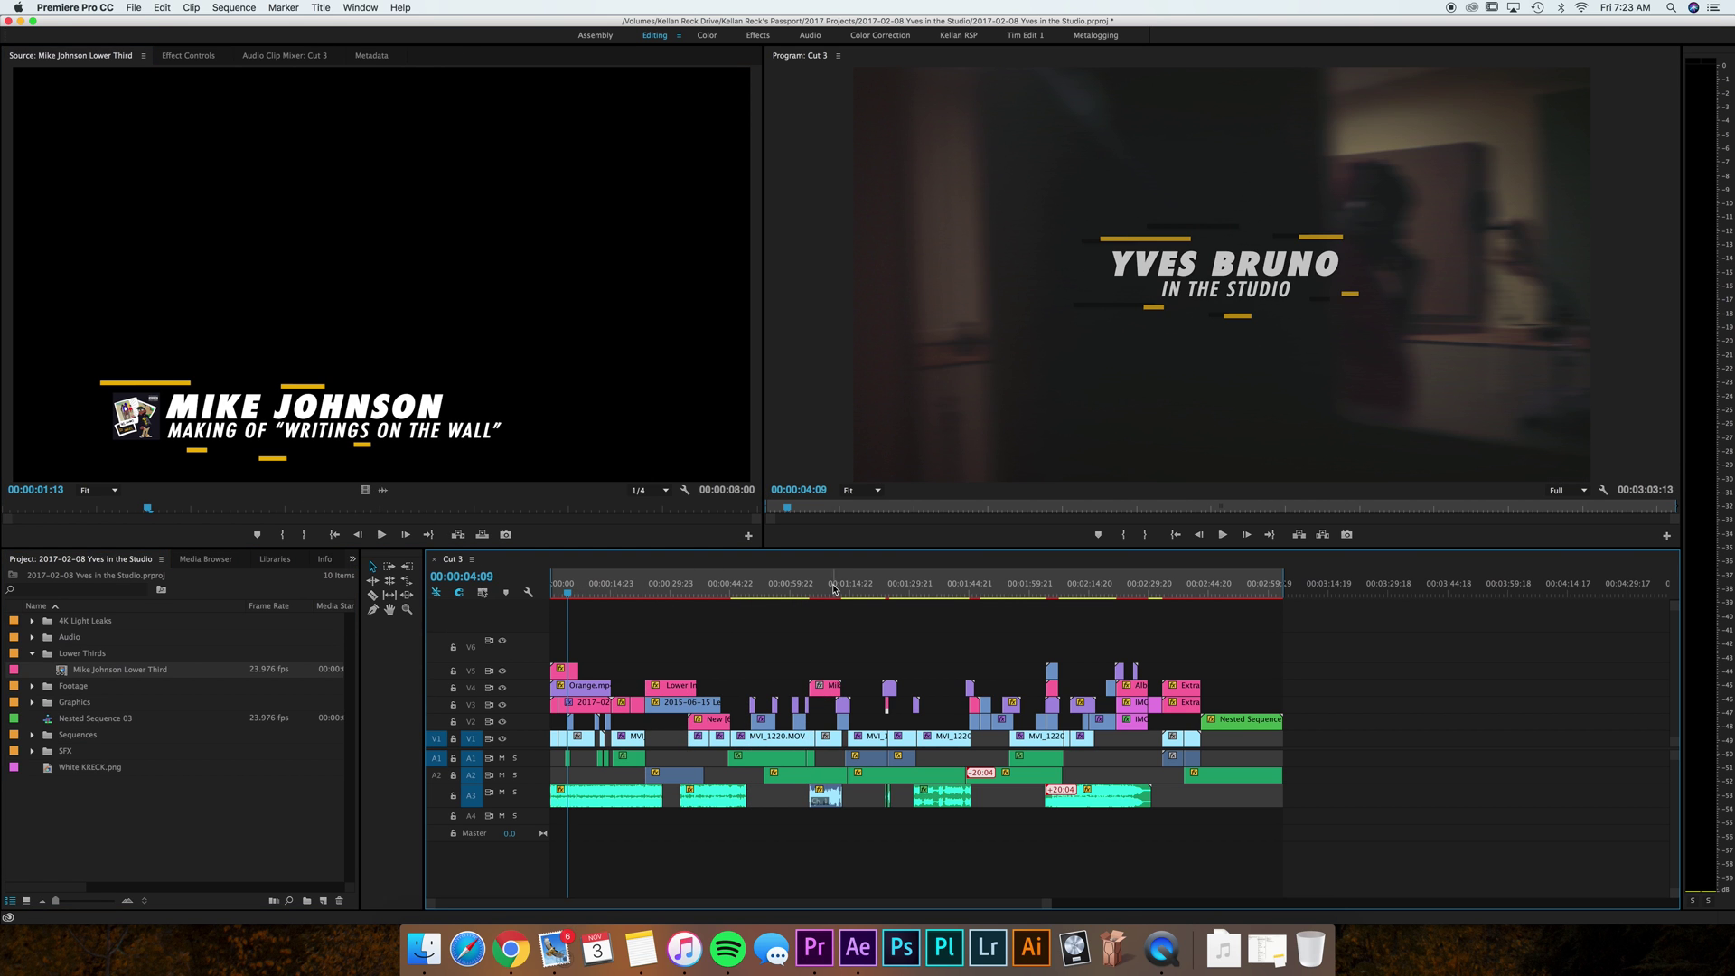
left_click(830, 589)
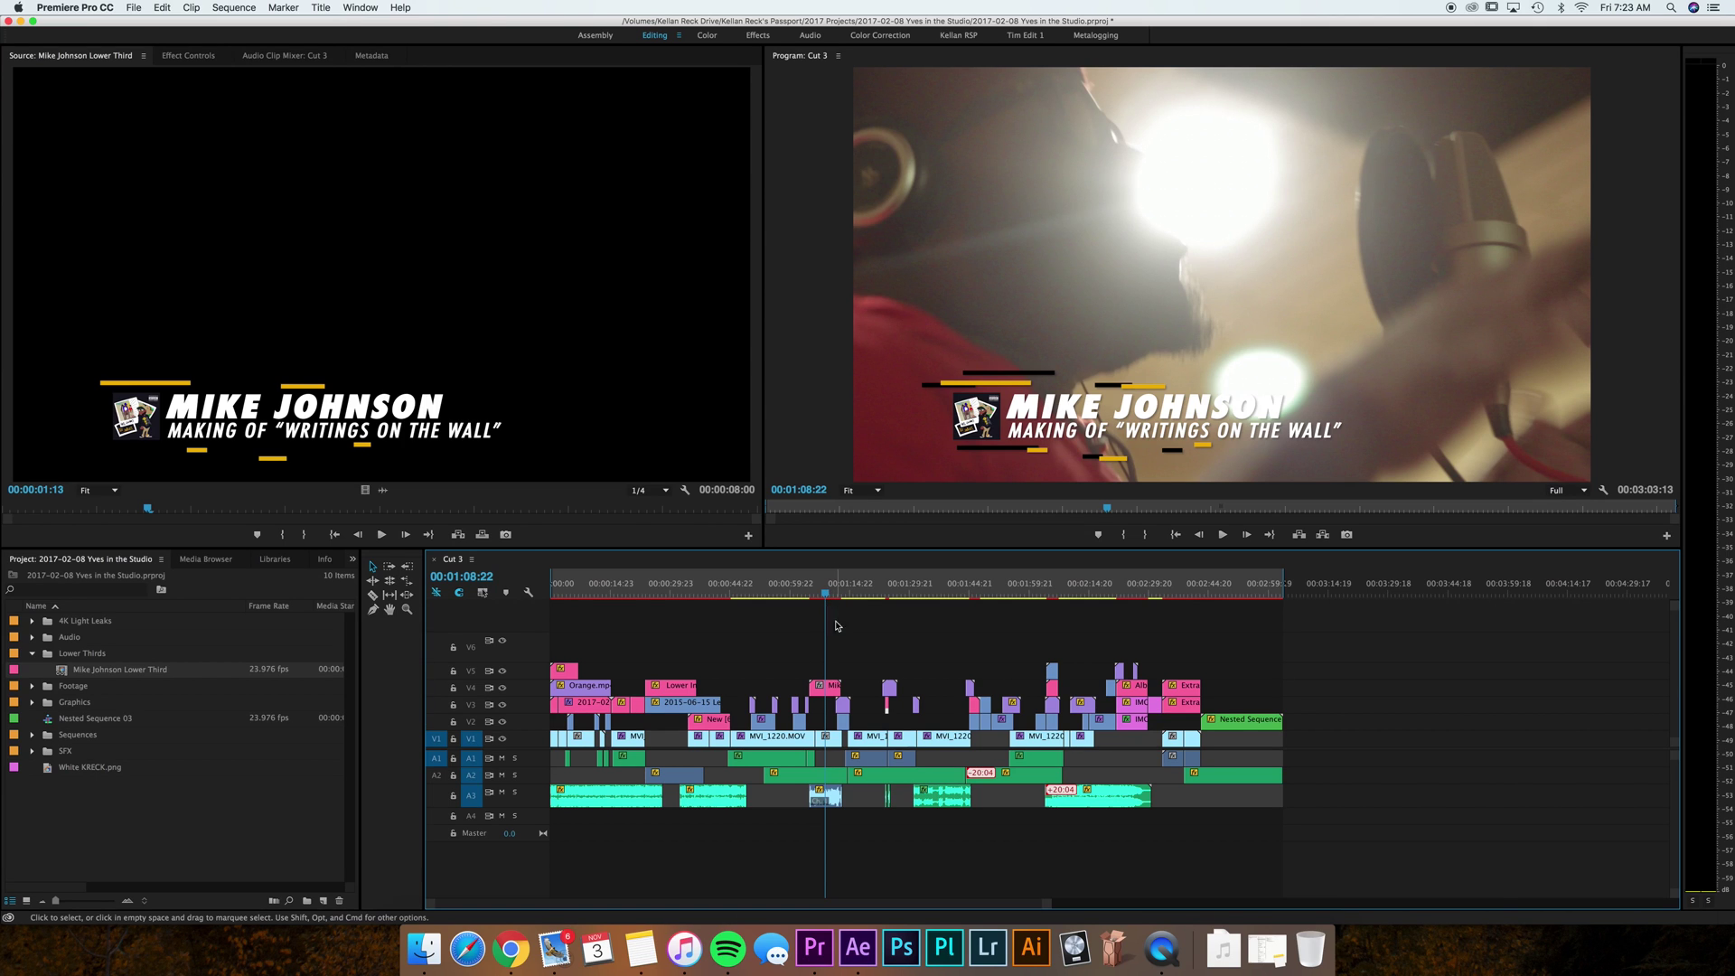
mouse_move(825, 685)
left_mouse_down()
mouse_move(825, 703)
mouse_move(825, 670)
left_mouse_up()
left_click(936, 586)
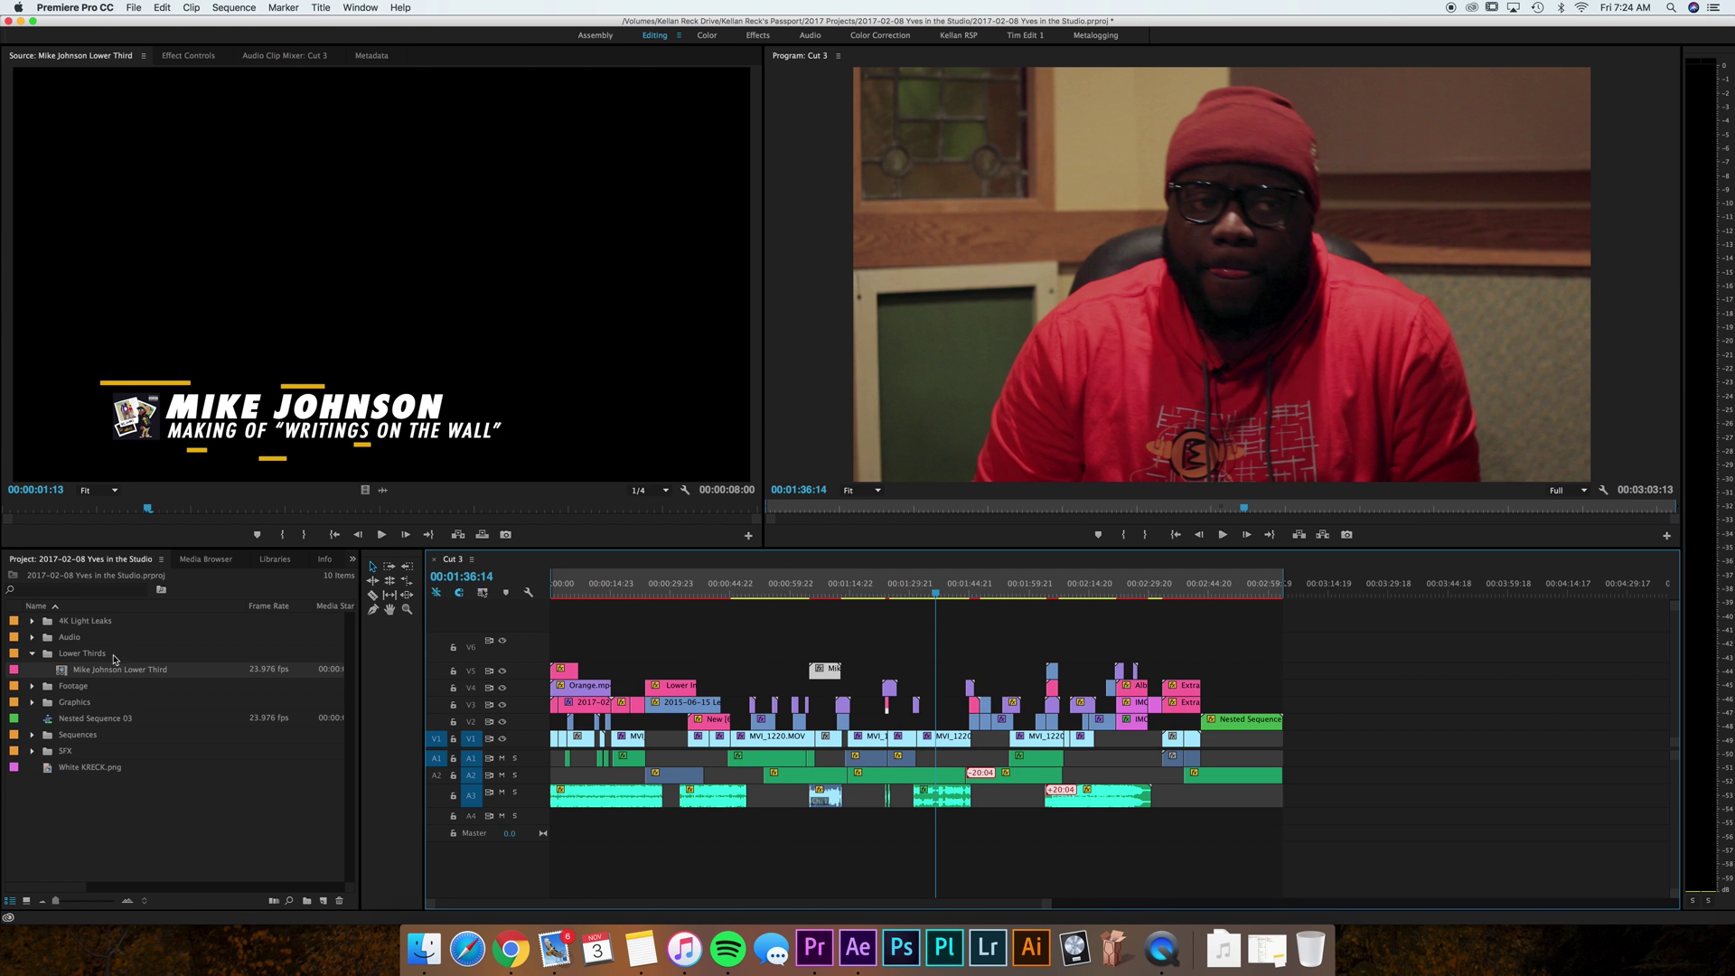
Duplicate the first lower third, rename the copy with the second person's name plus 'Lower Third', and load it.
left_click(61, 674)
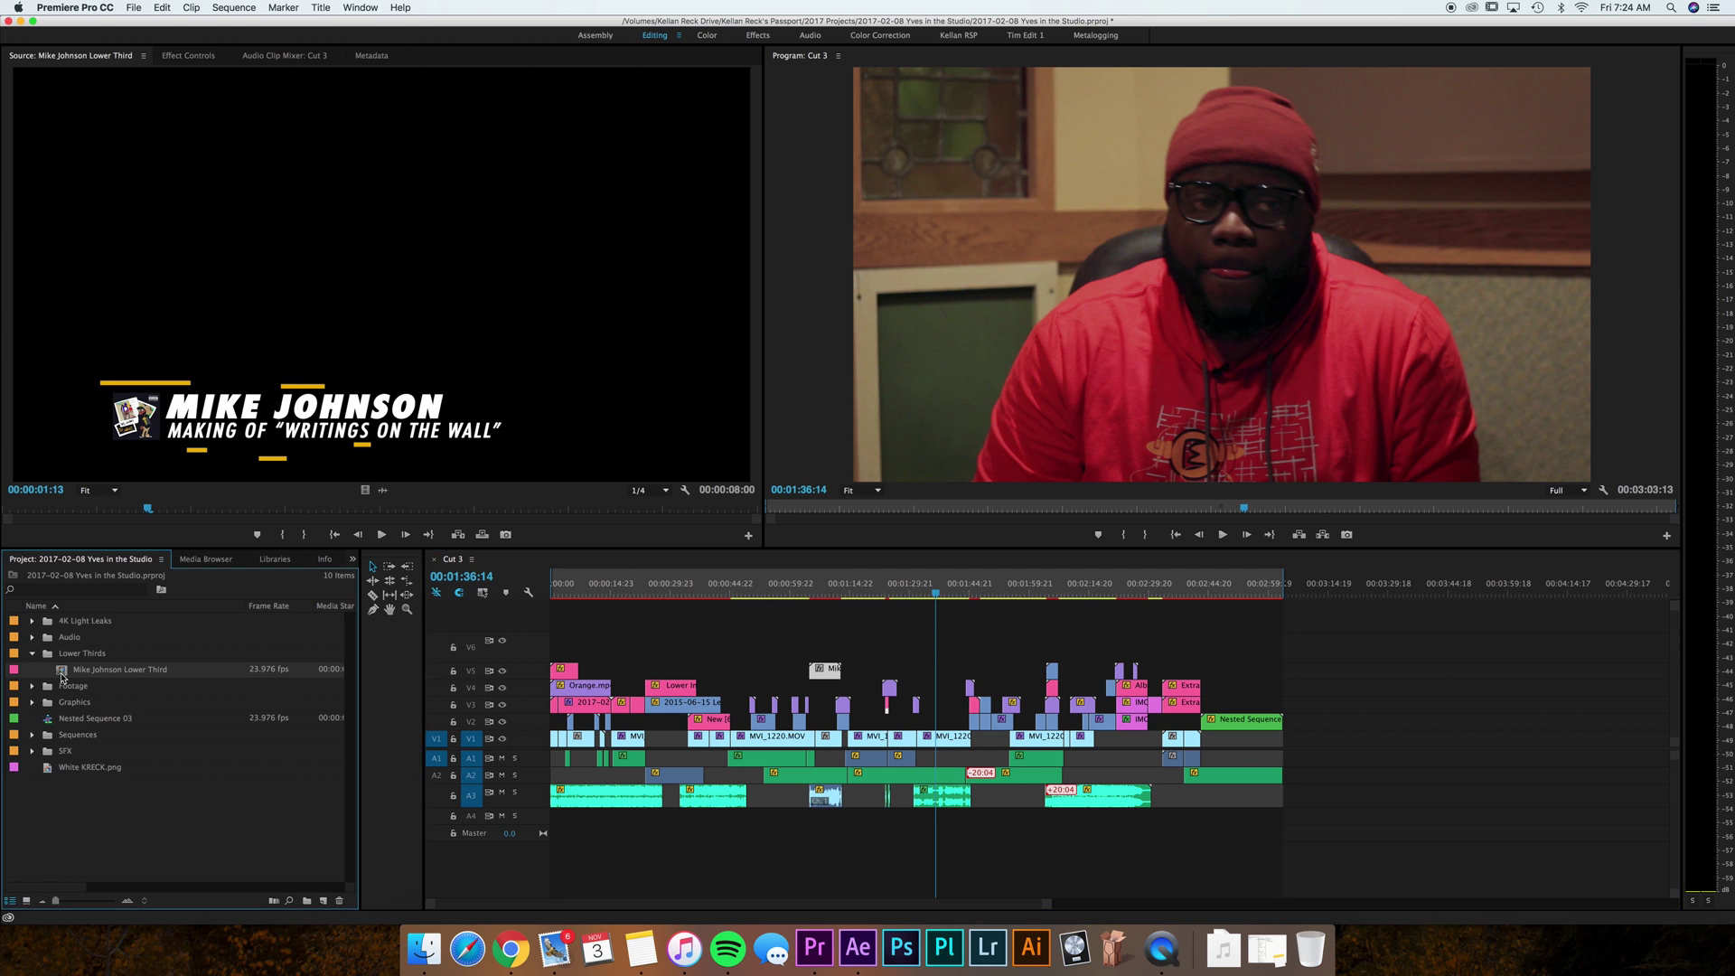
right_click(49, 683)
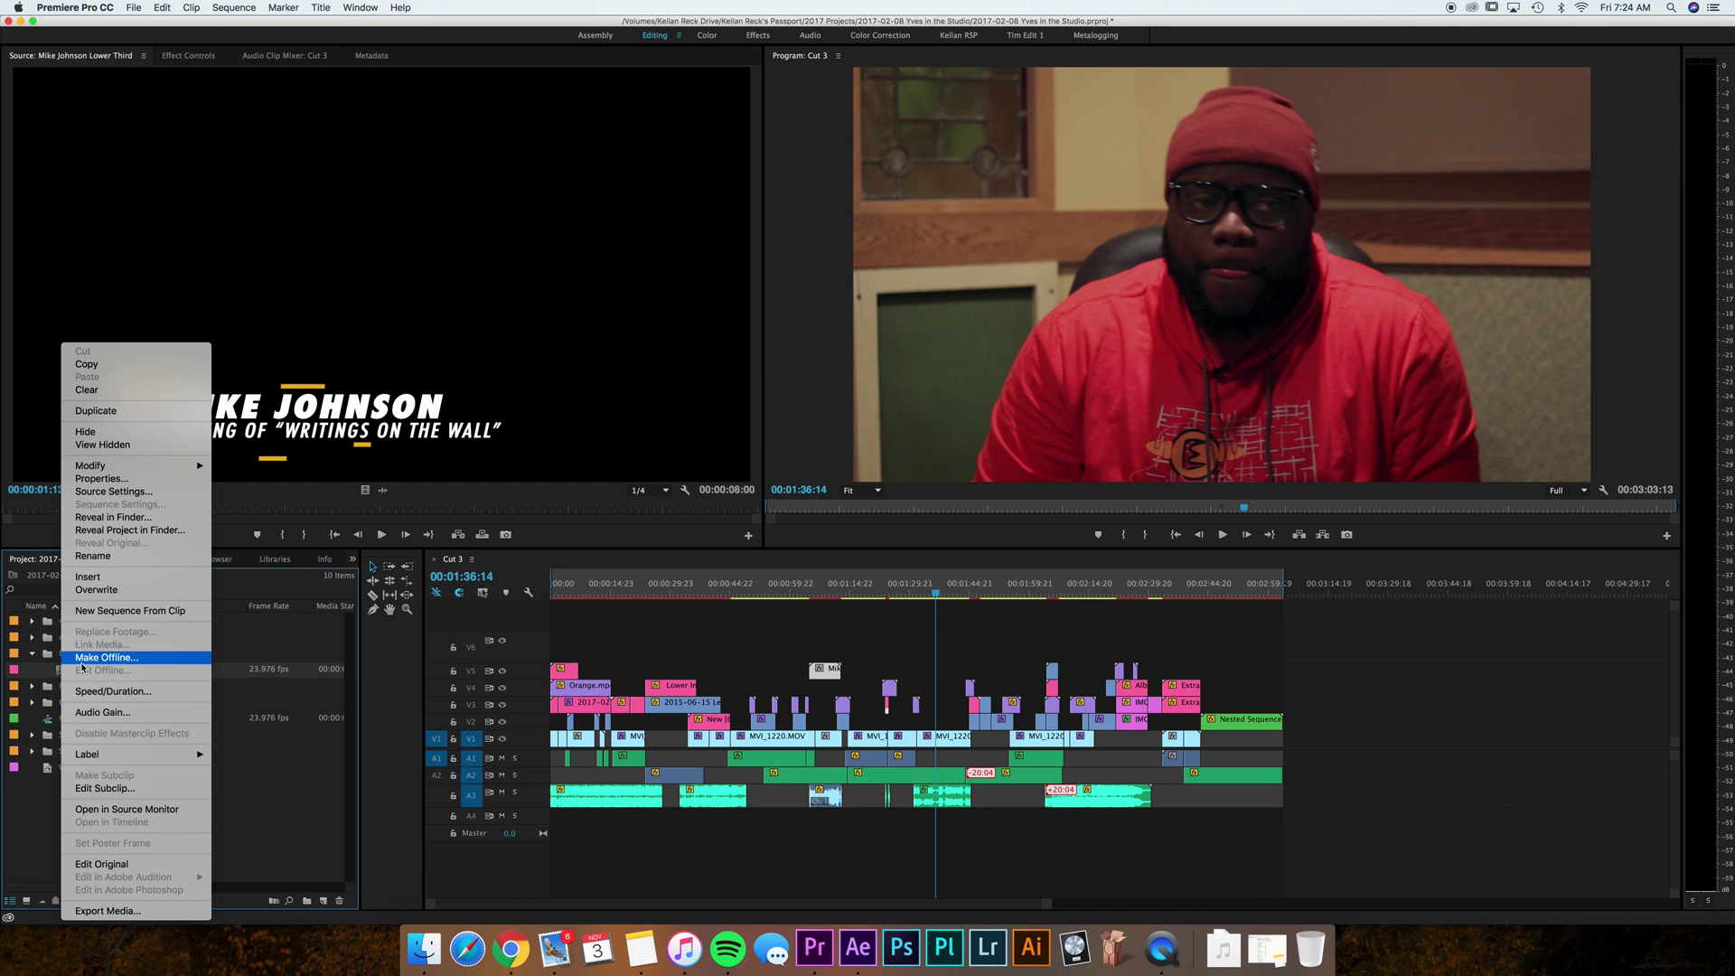
left_click(110, 411)
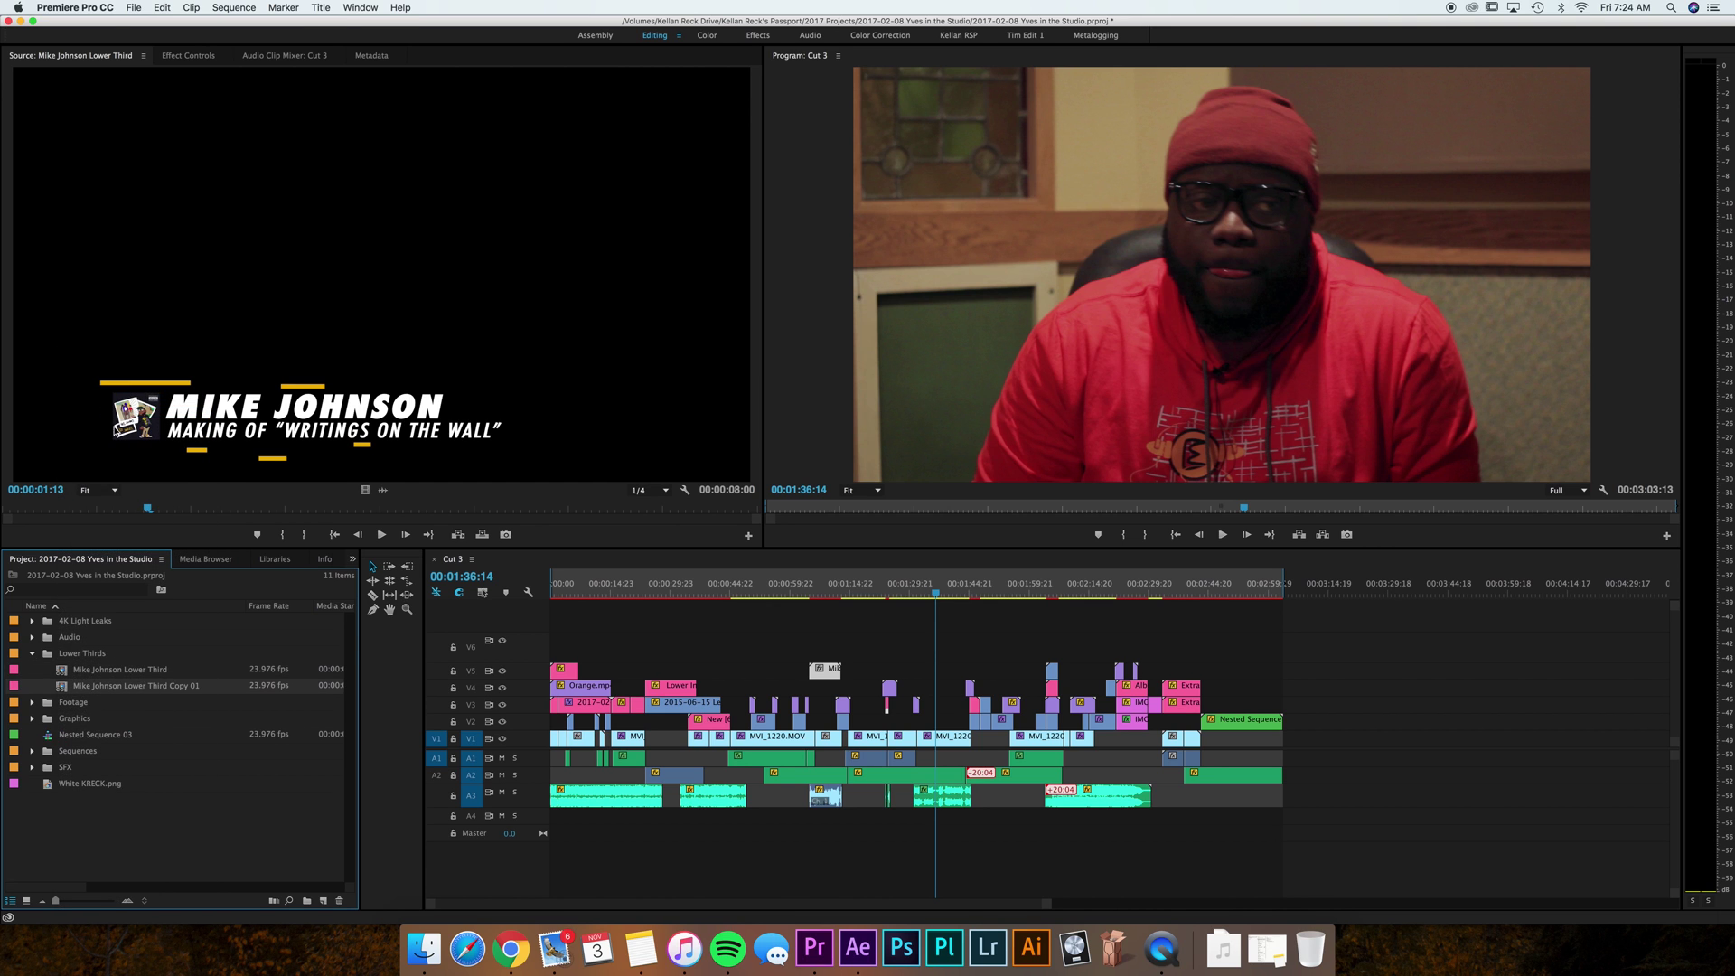
left_click(130, 687)
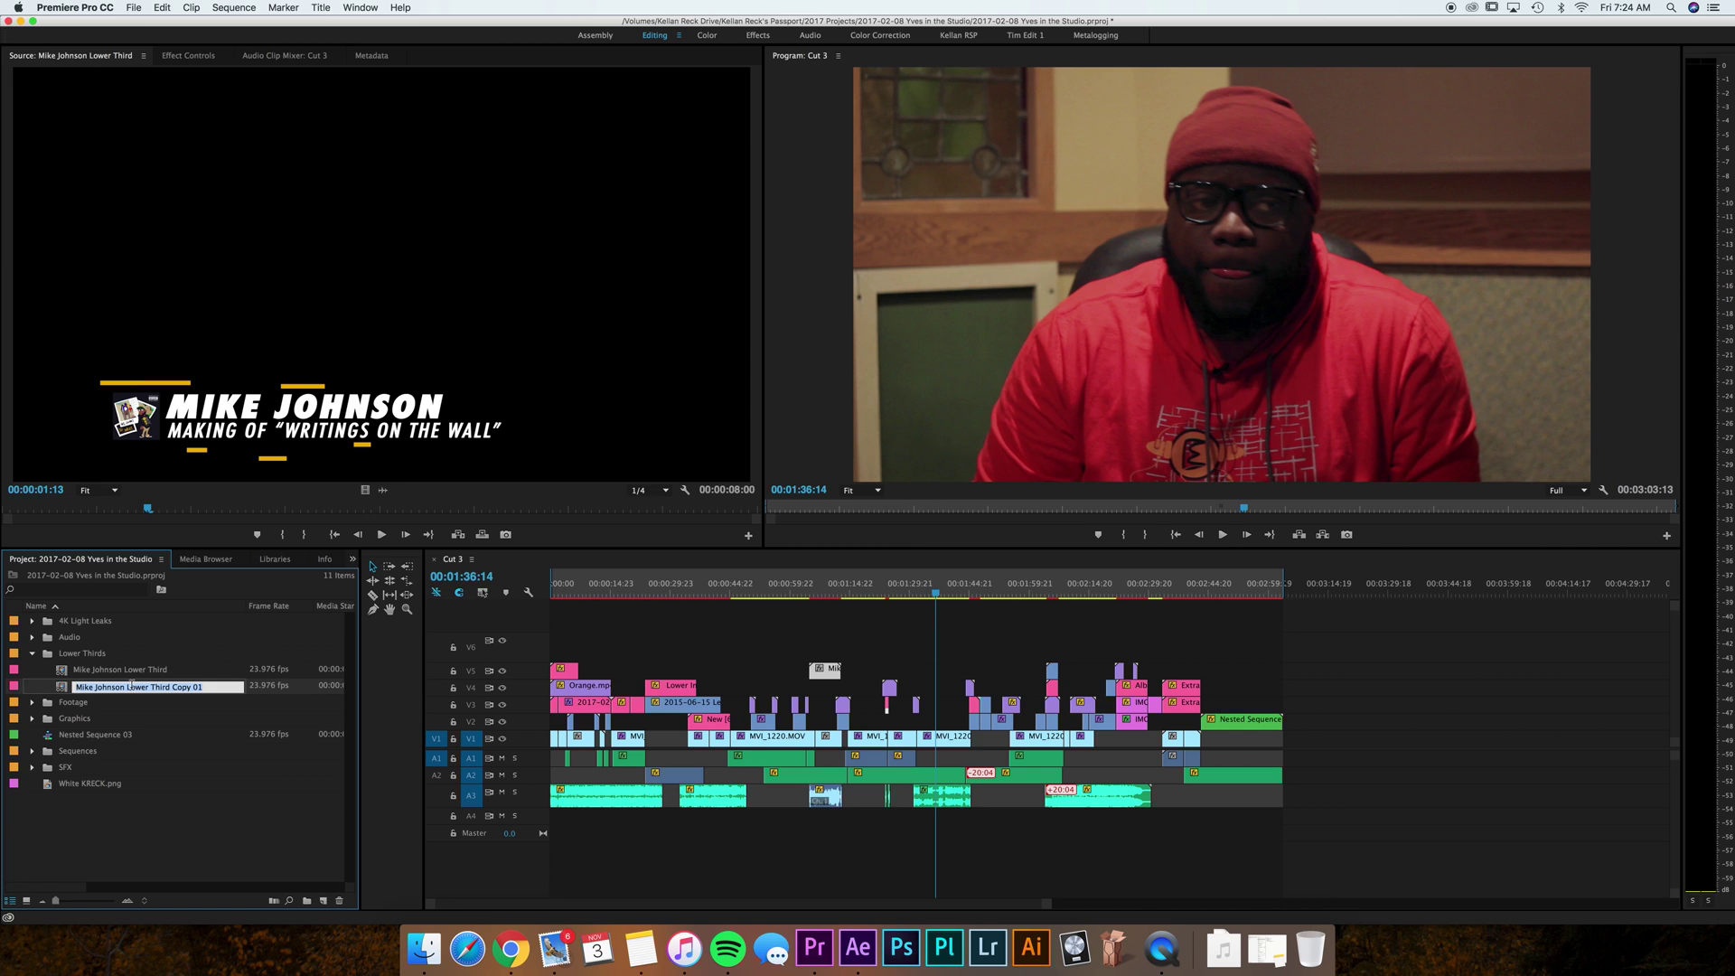
key("BackSpace")
key("Tab")
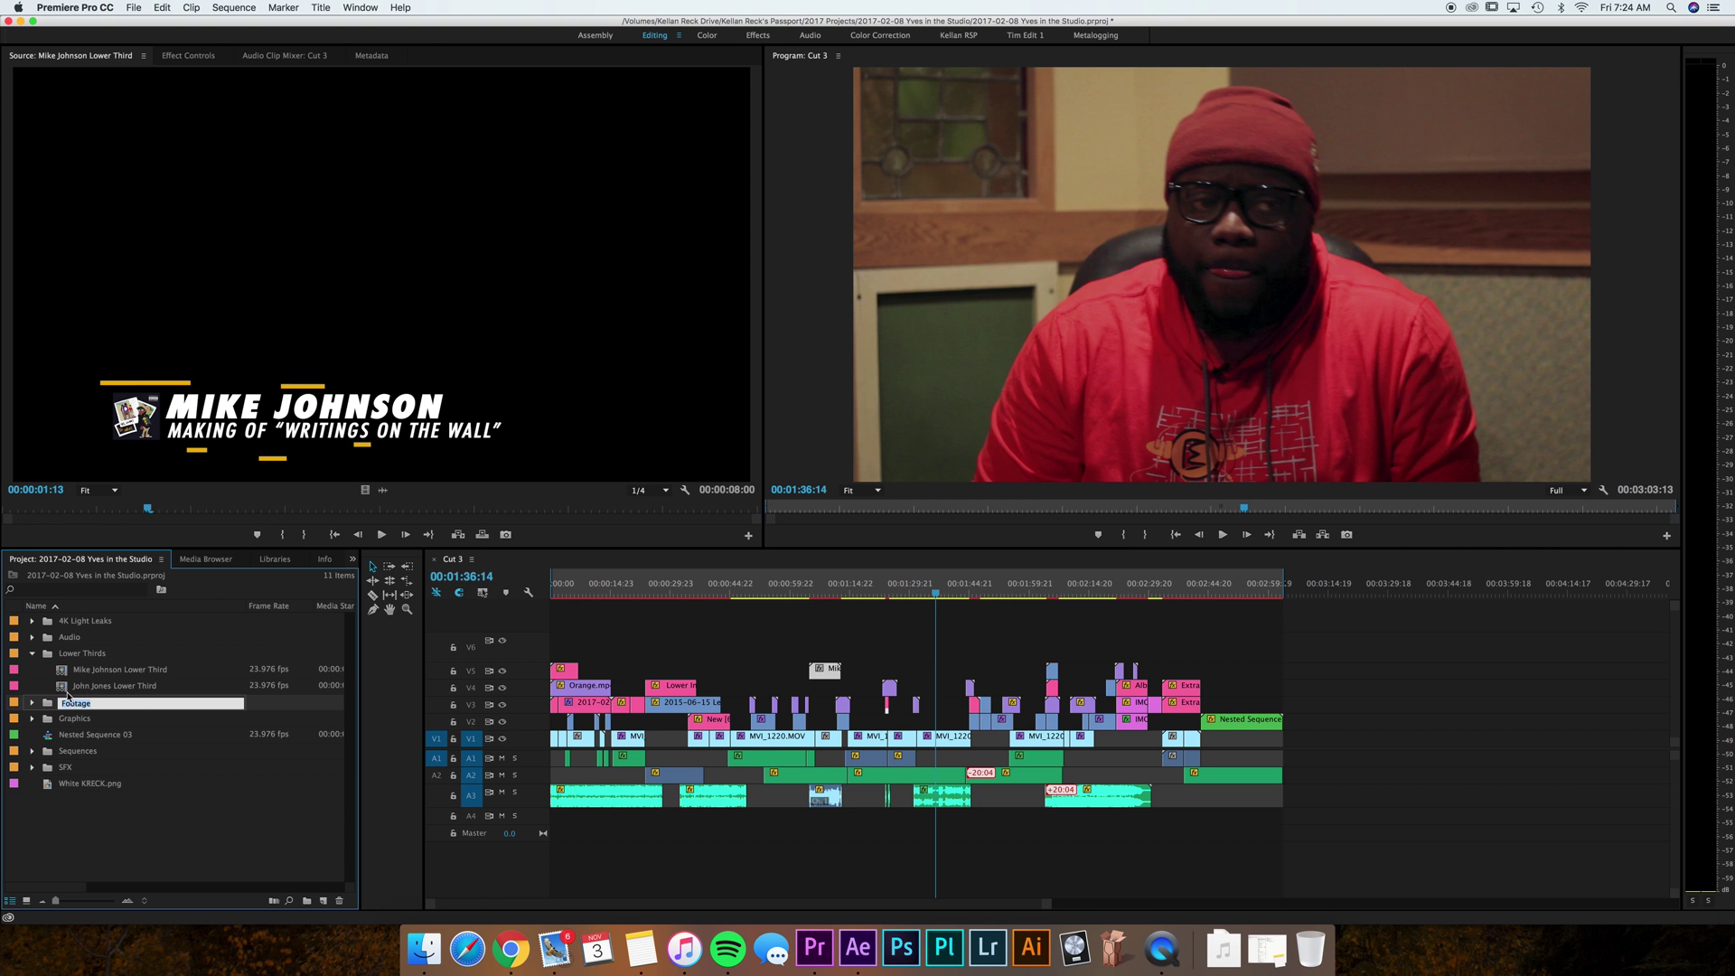
double_click(67, 689)
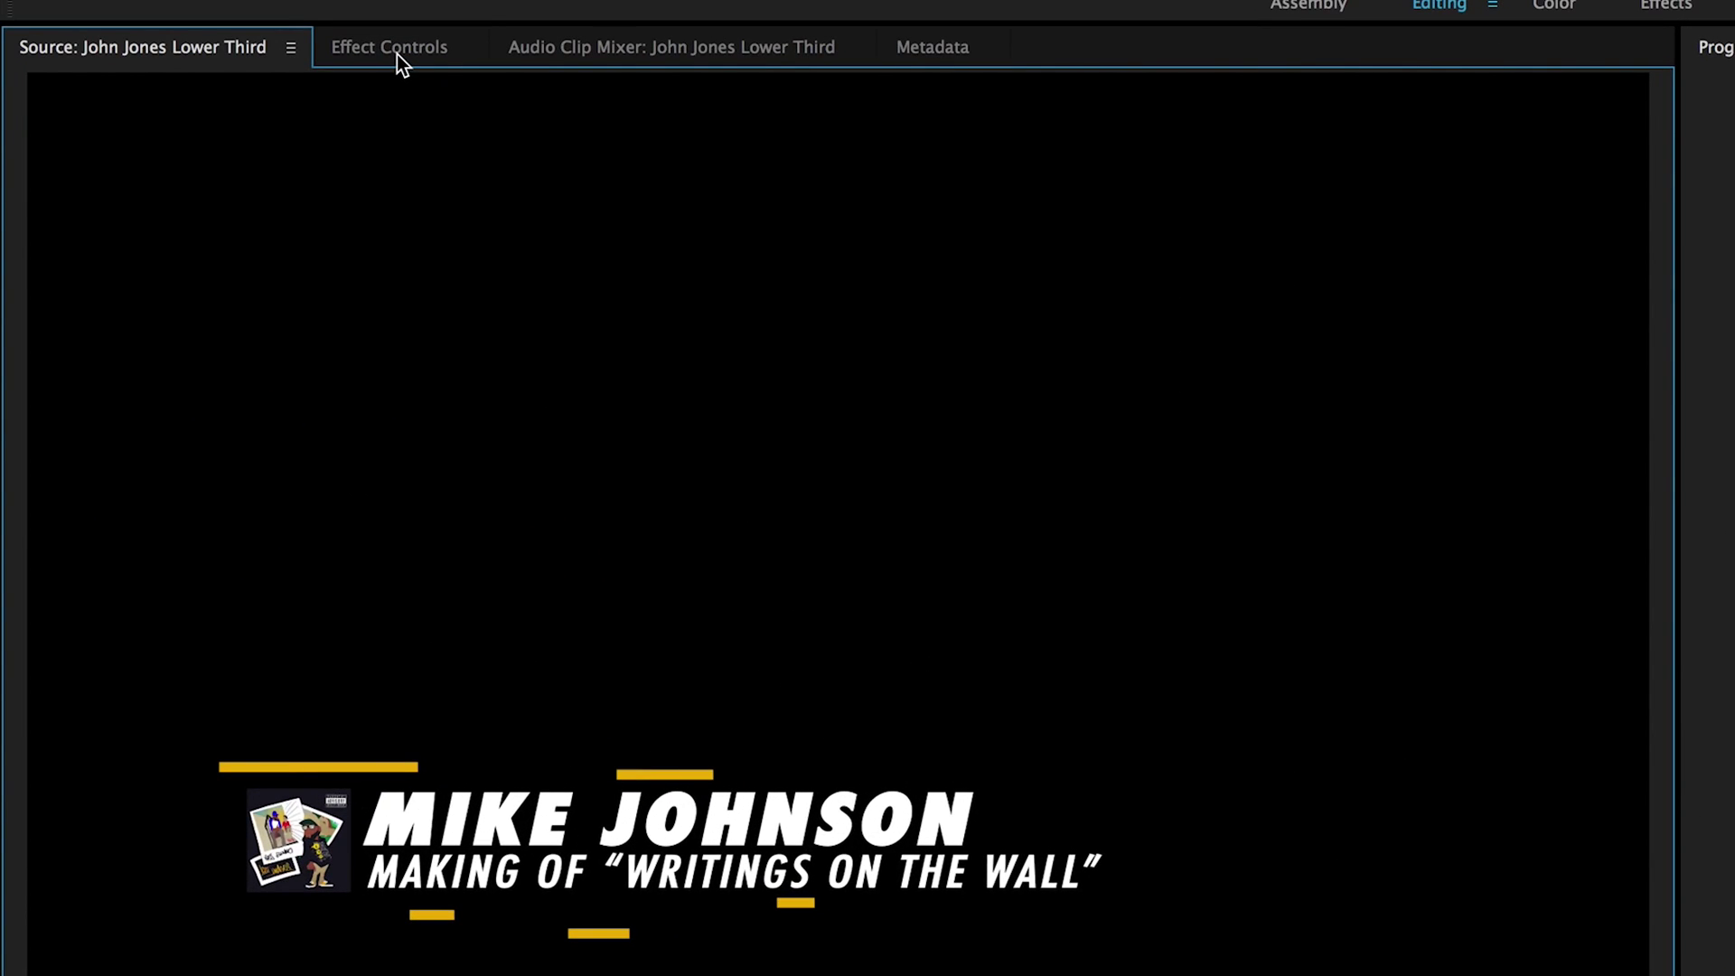
In Effect Controls, replace the name text with the second person's name in capitals.
left_click(399, 54)
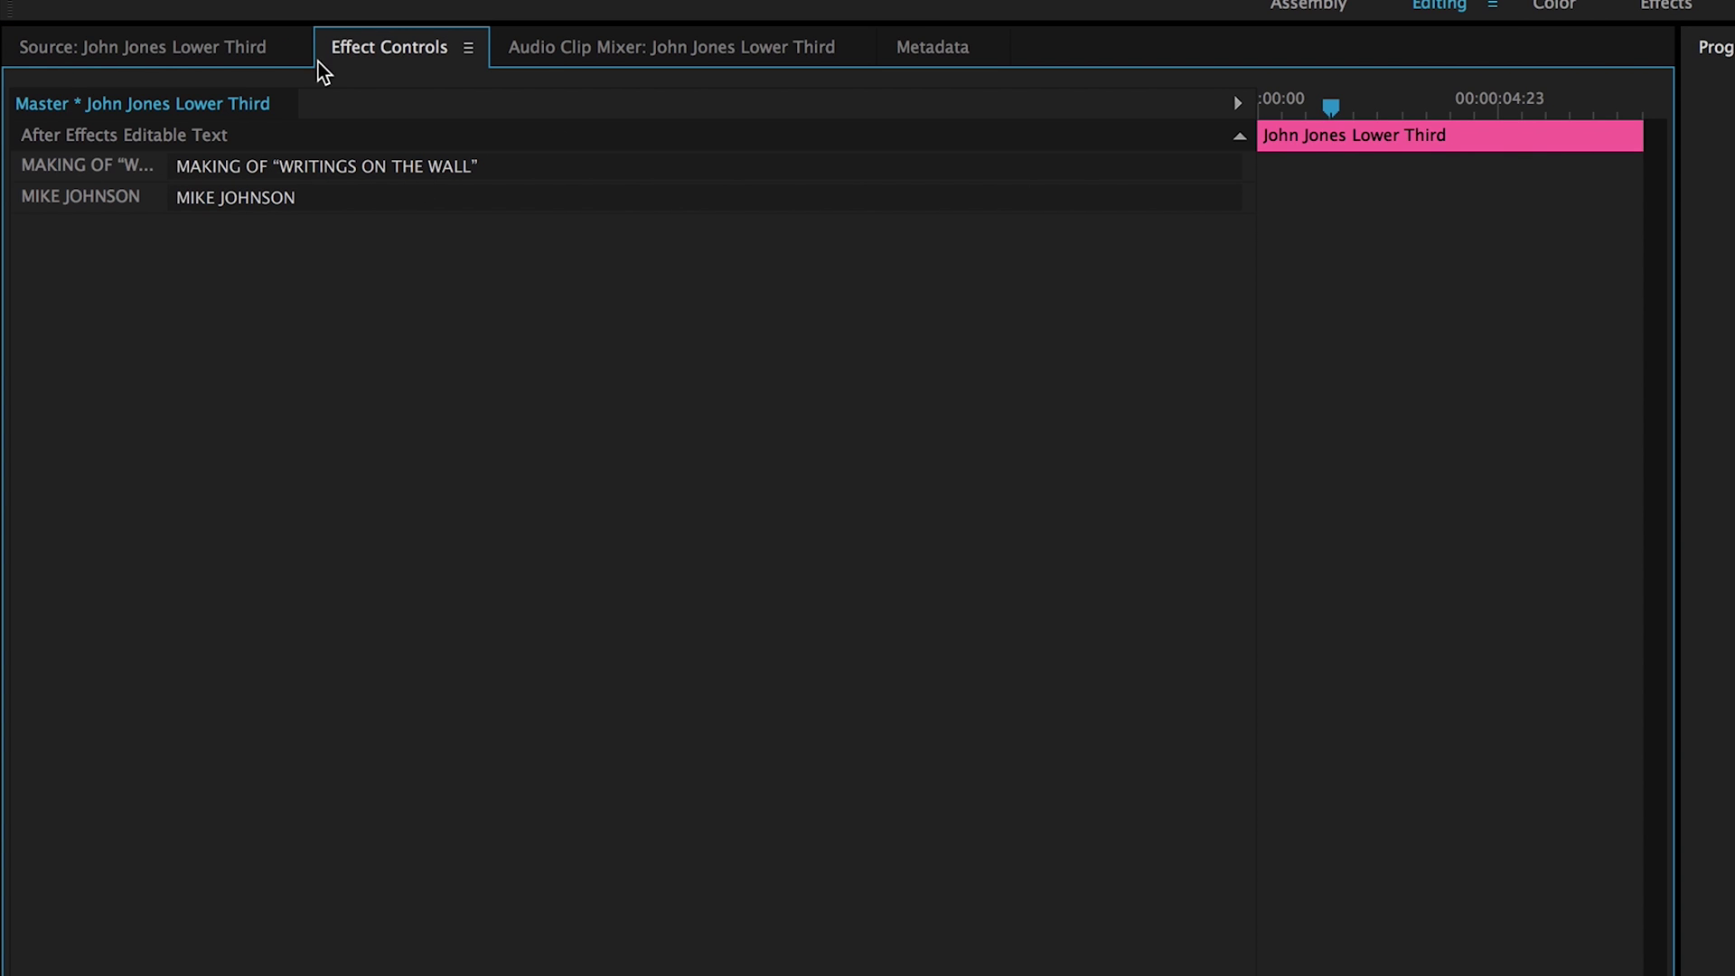
left_click(328, 200)
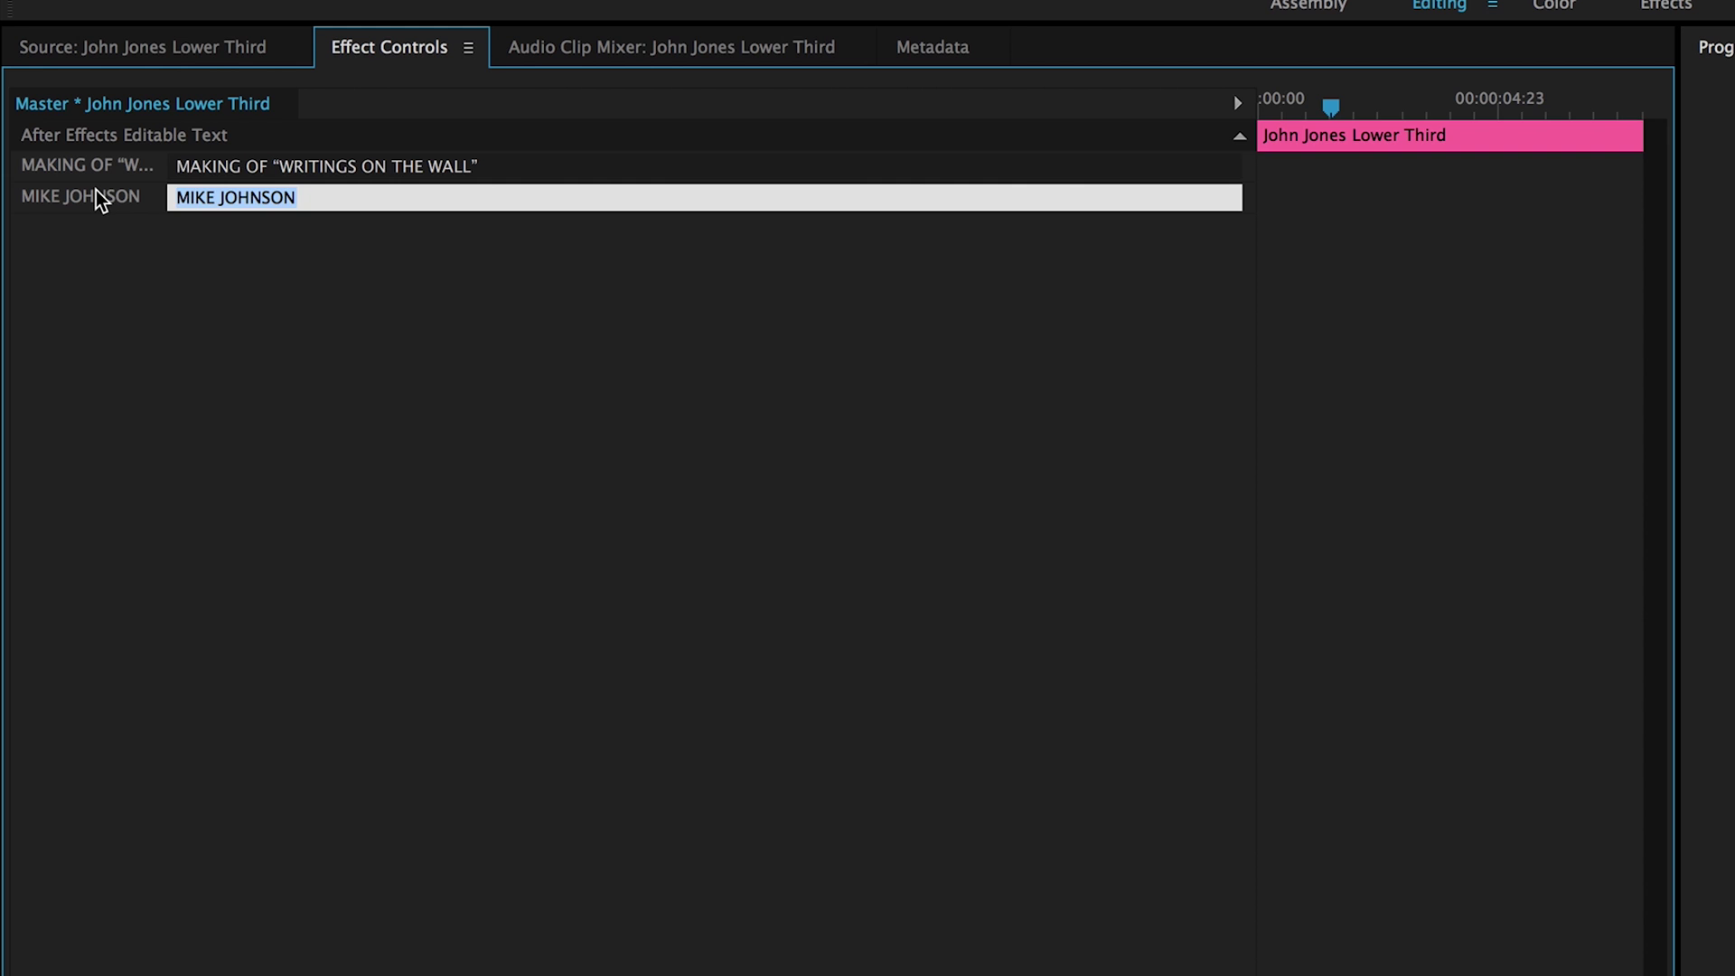
type("John J")
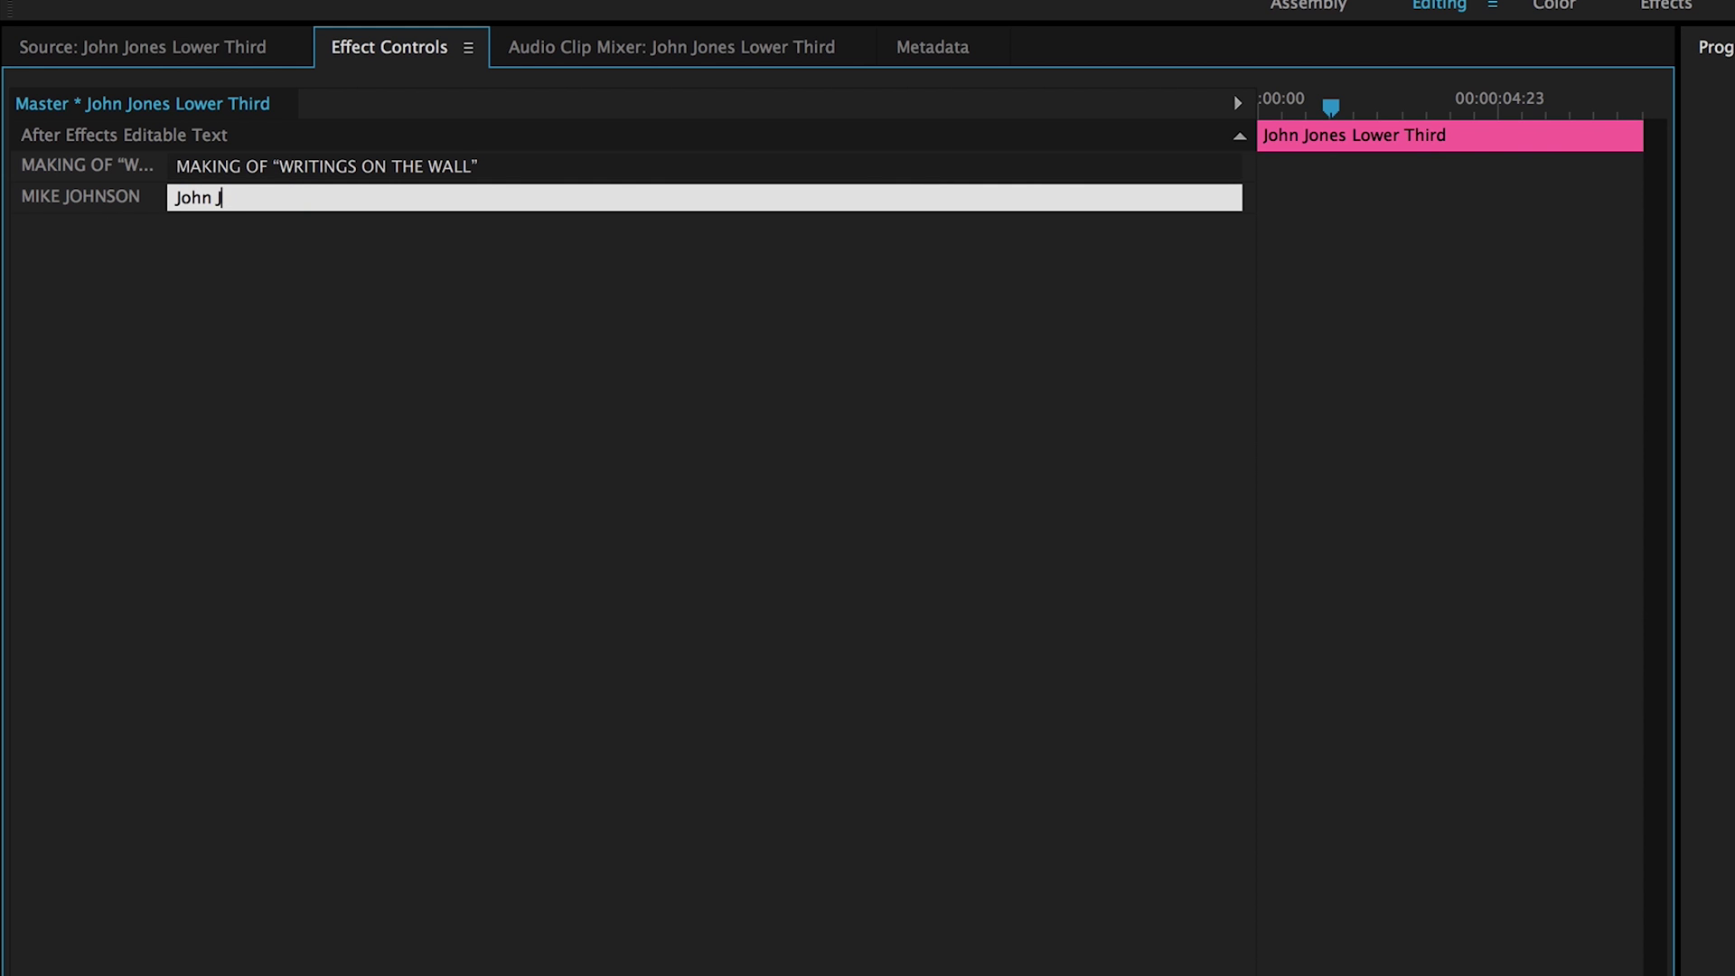
key("BackSpace")
key("BackSpace")
key("BackSpace")
key("BackSpace")
Replace the MAKING OF subtitle text with 'THE ARTIST INVOLVED'.
left_click(588, 169)
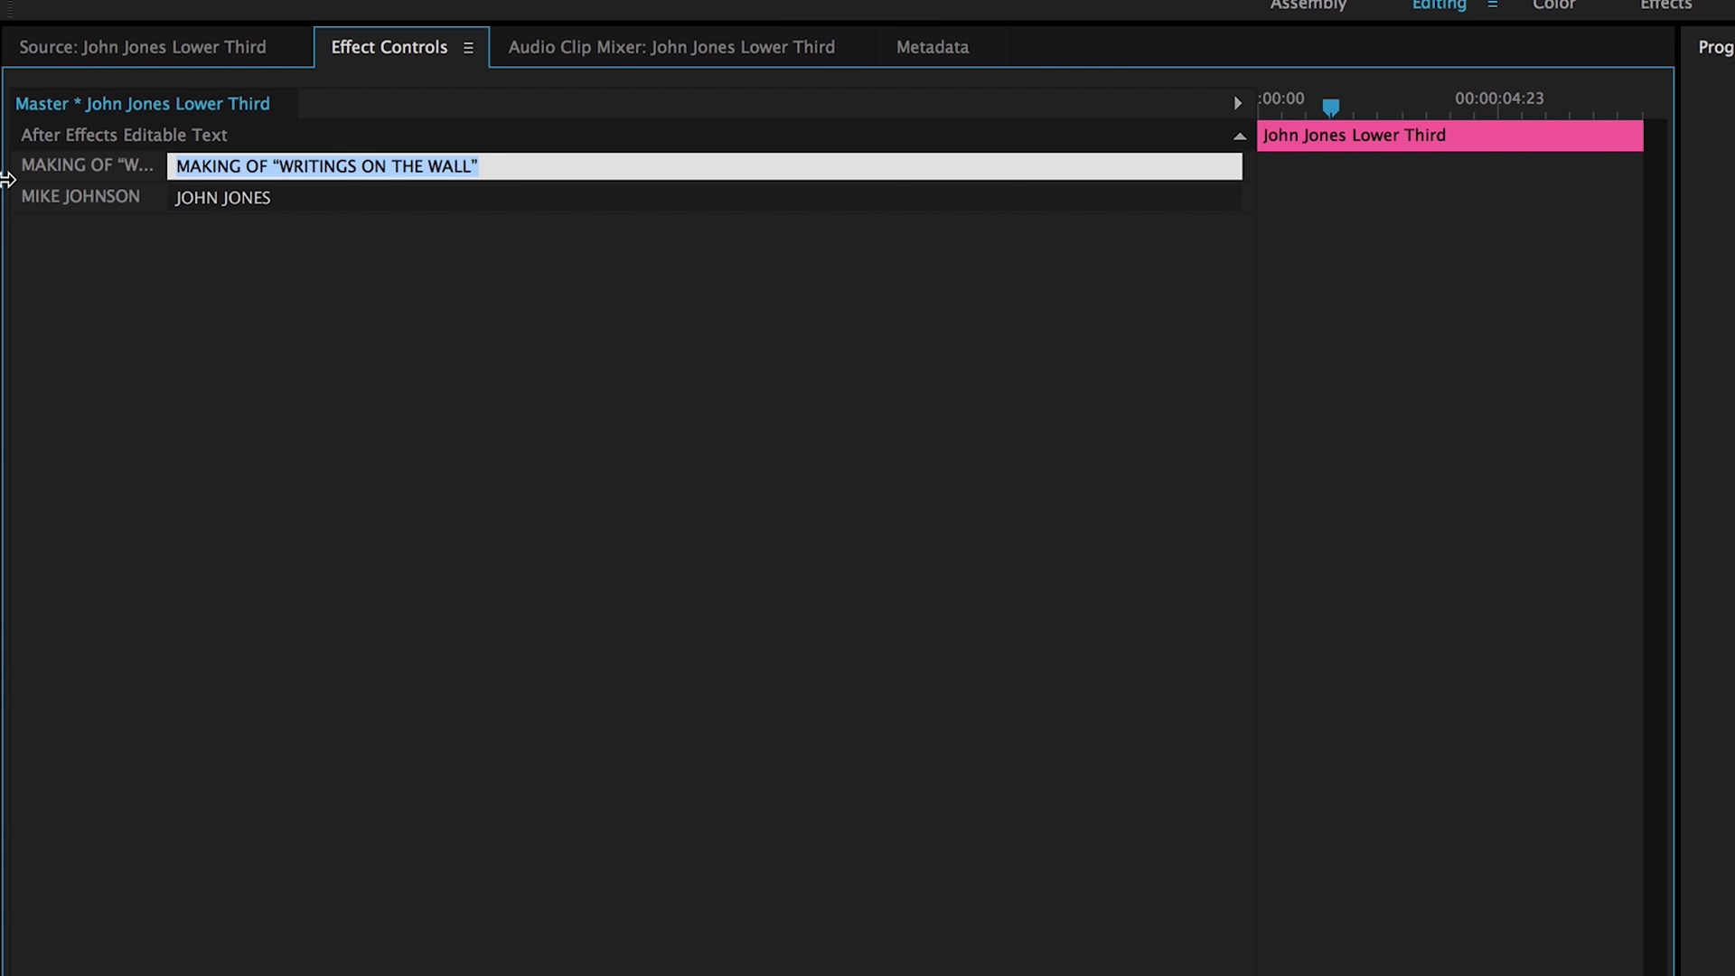
type("THE")
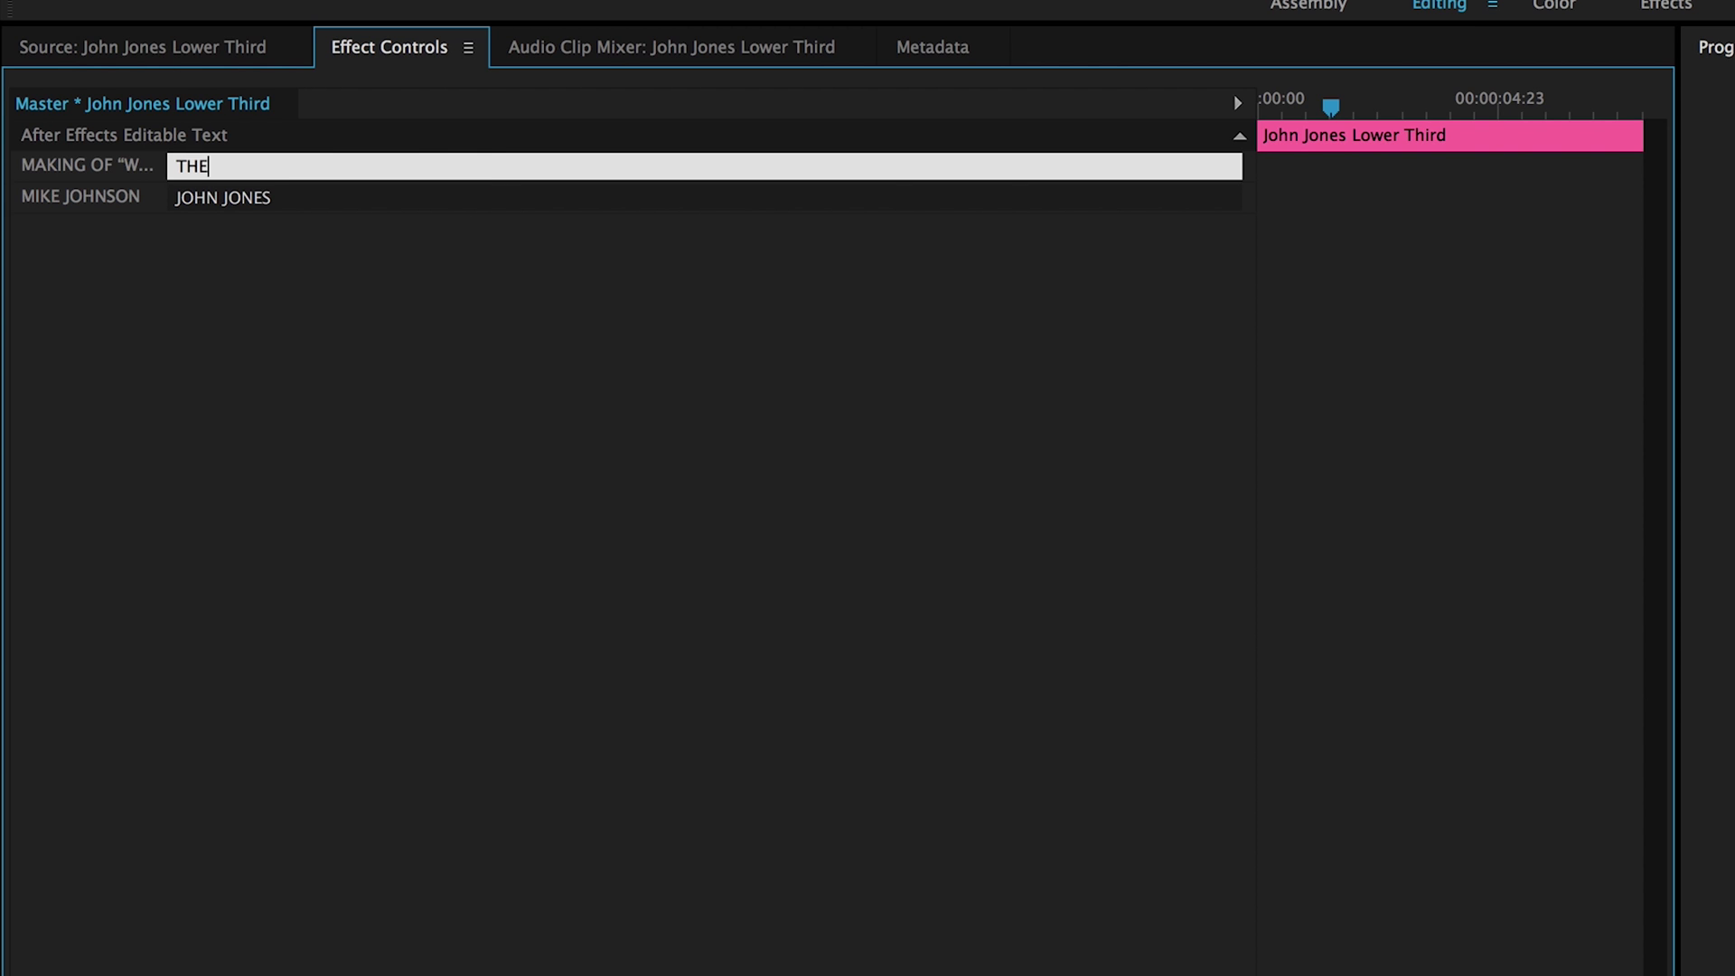
type(" ARTIST INVOLVED")
left_click(450, 412)
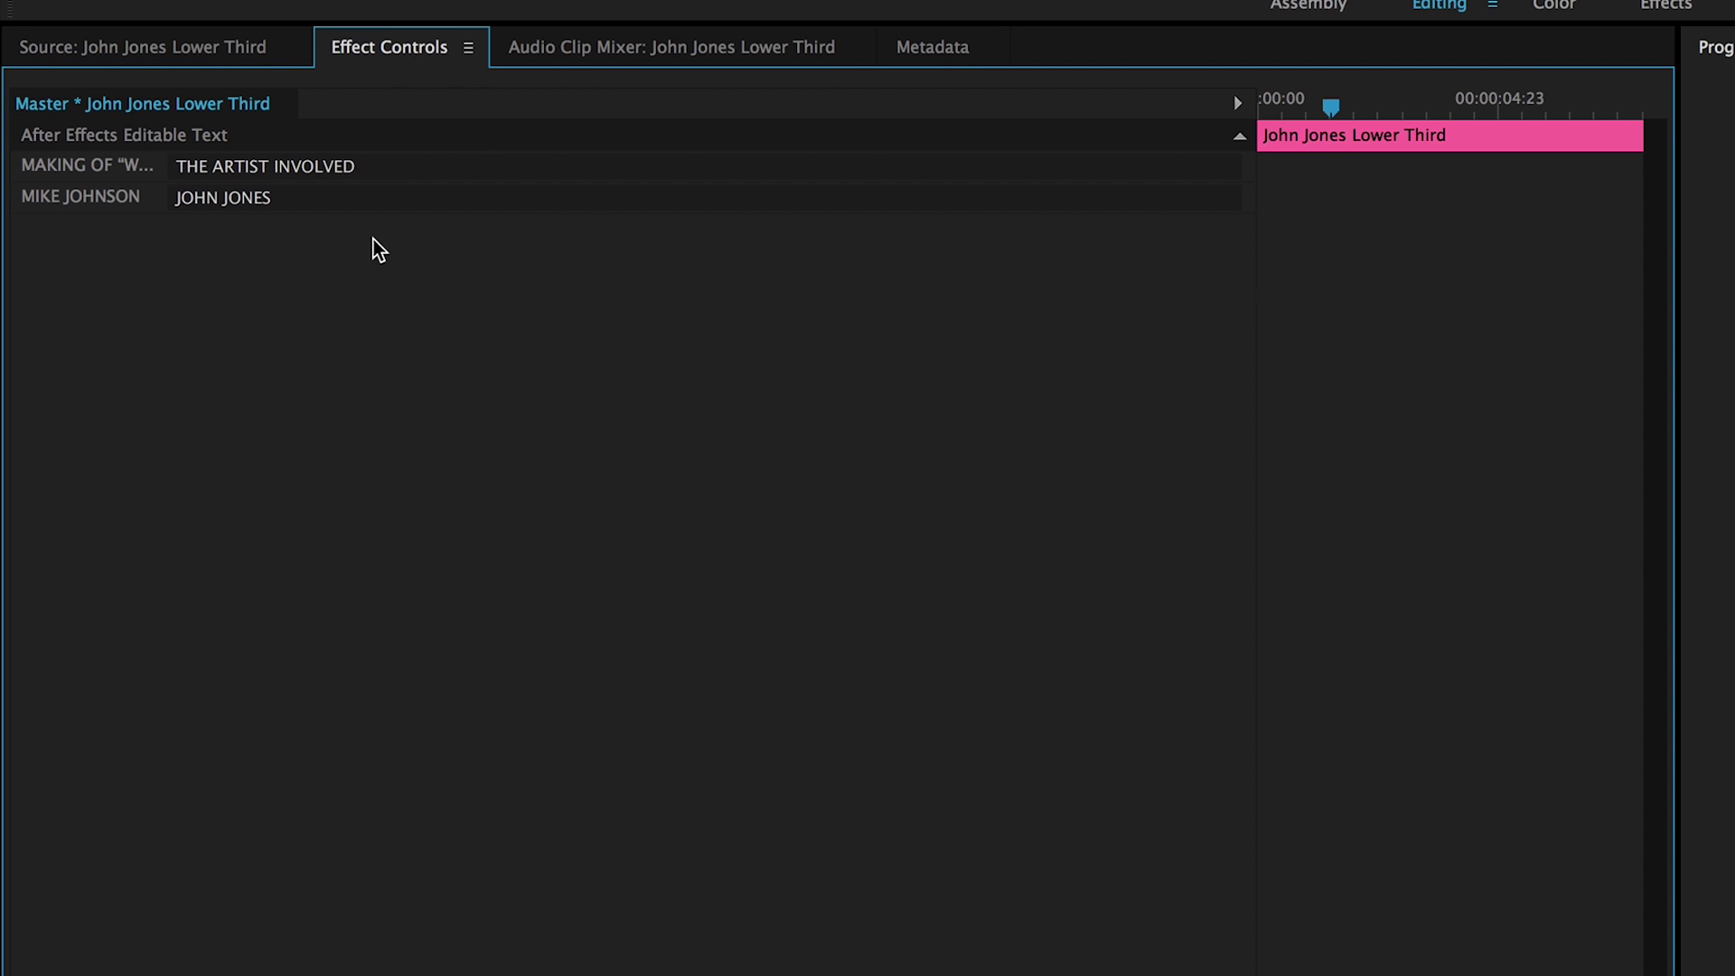
left_click(233, 50)
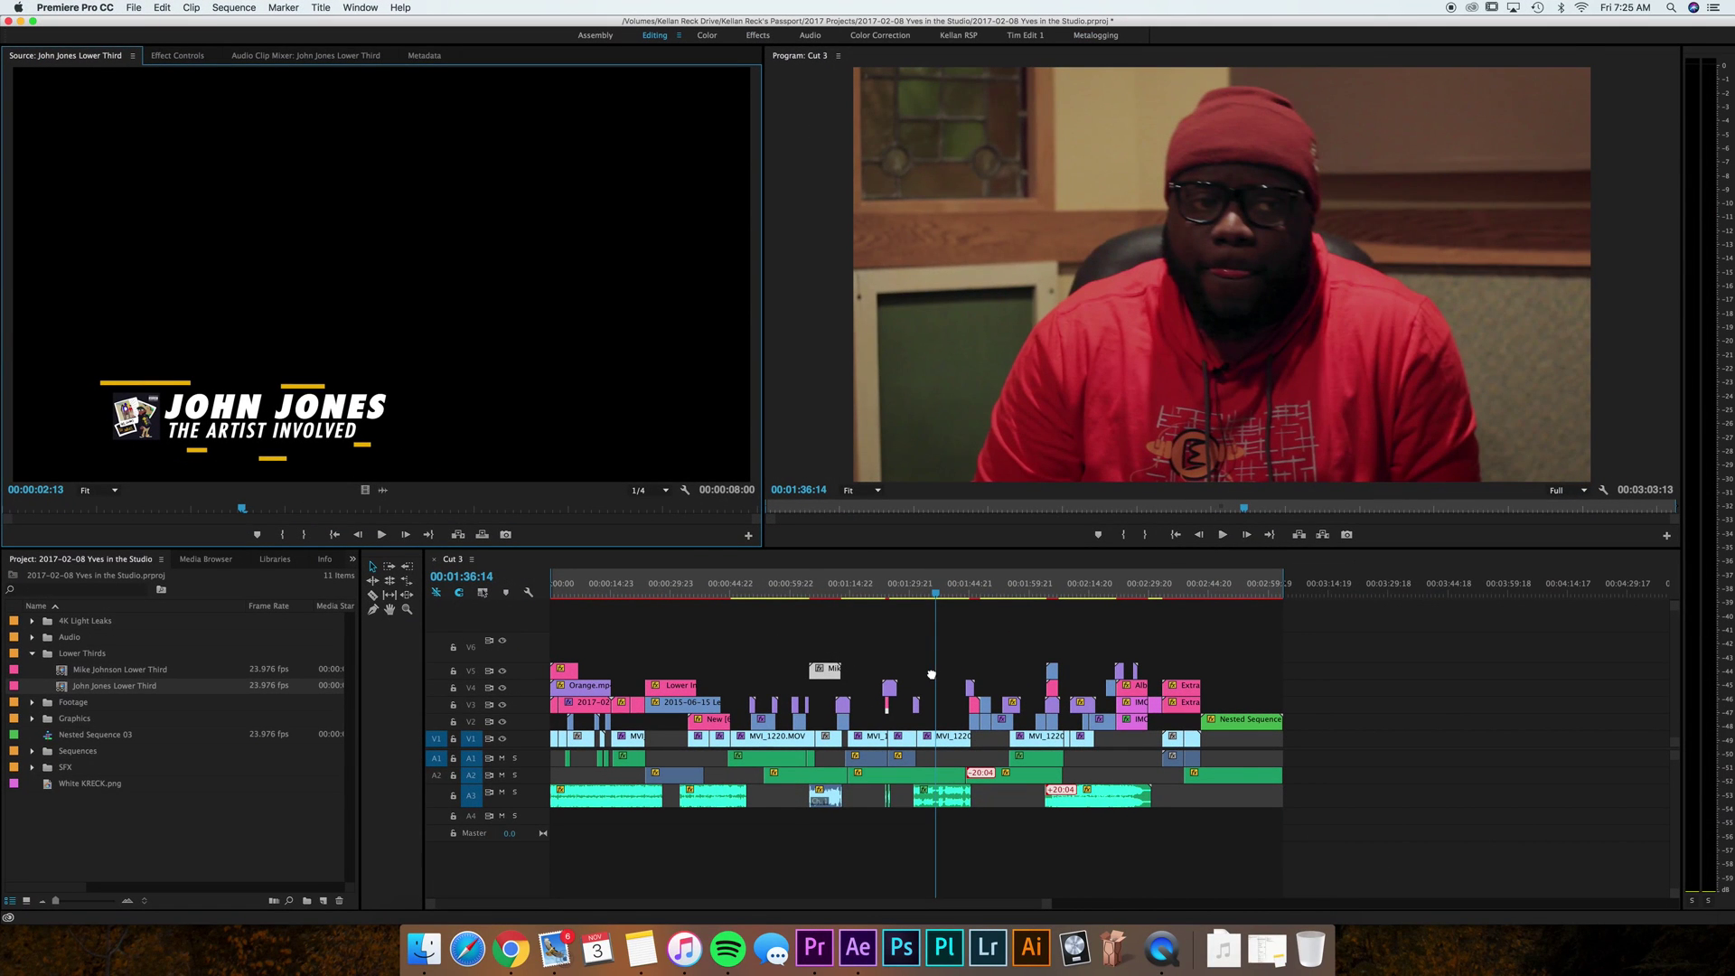
Place the second lower third on V5 at 00:01:36:14 and compare it with the first.
left_click_drag(931, 674, 932, 673)
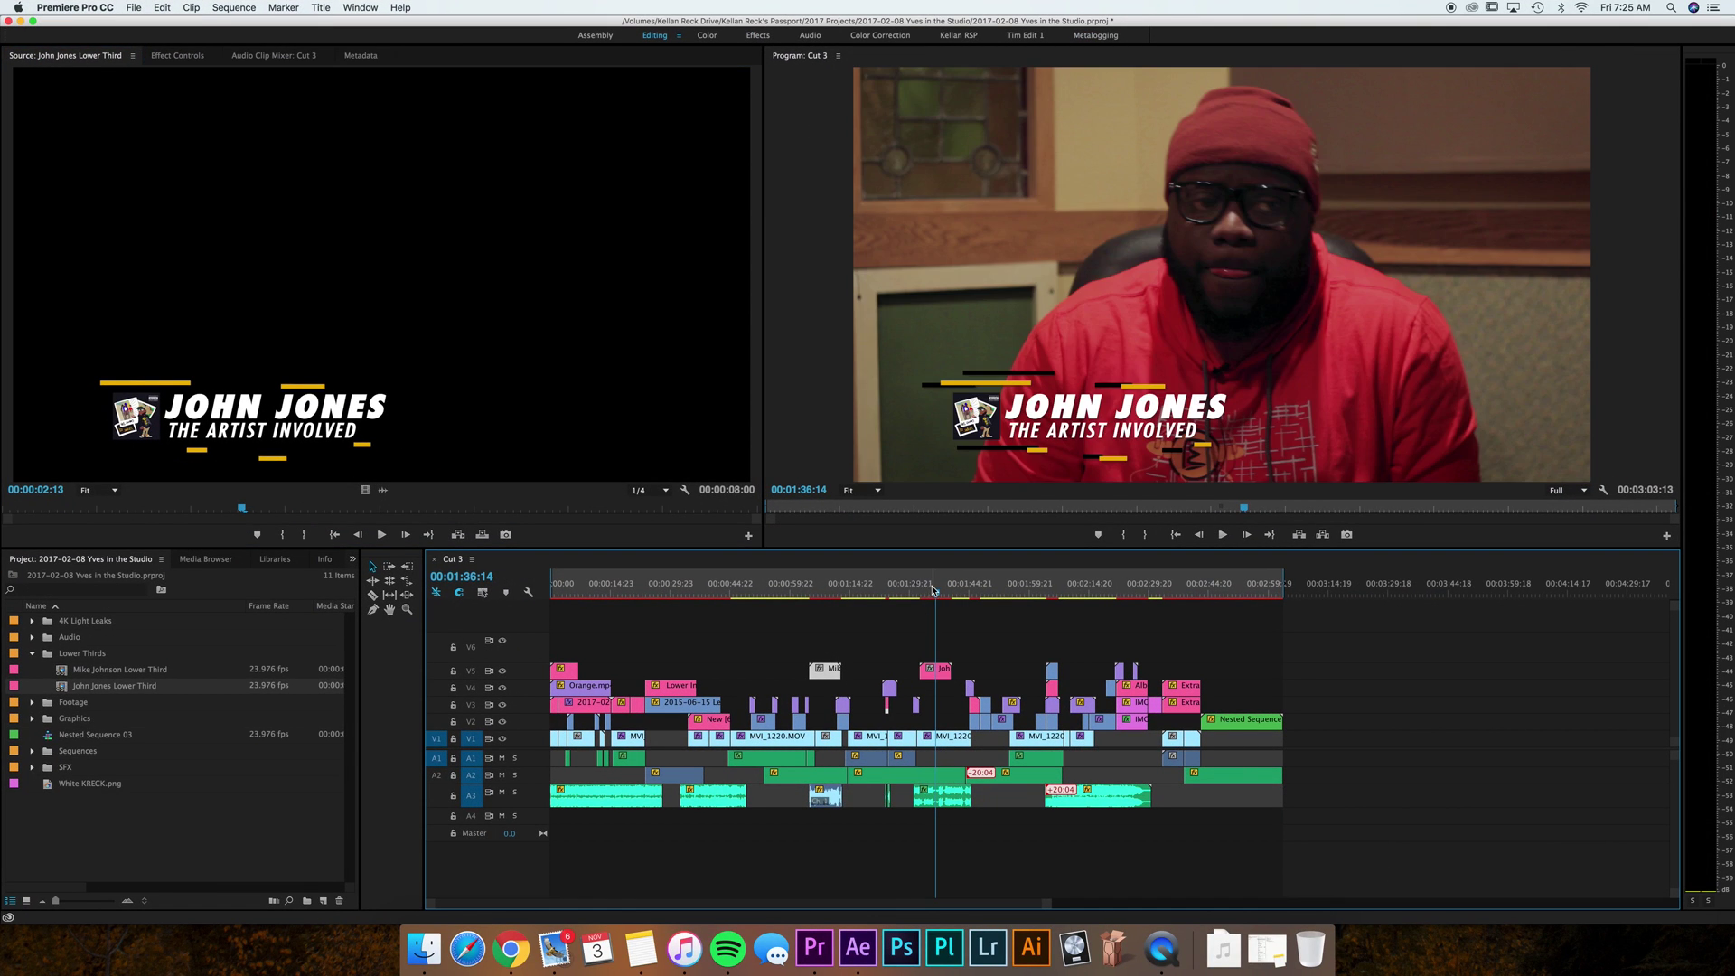
left_click(817, 589)
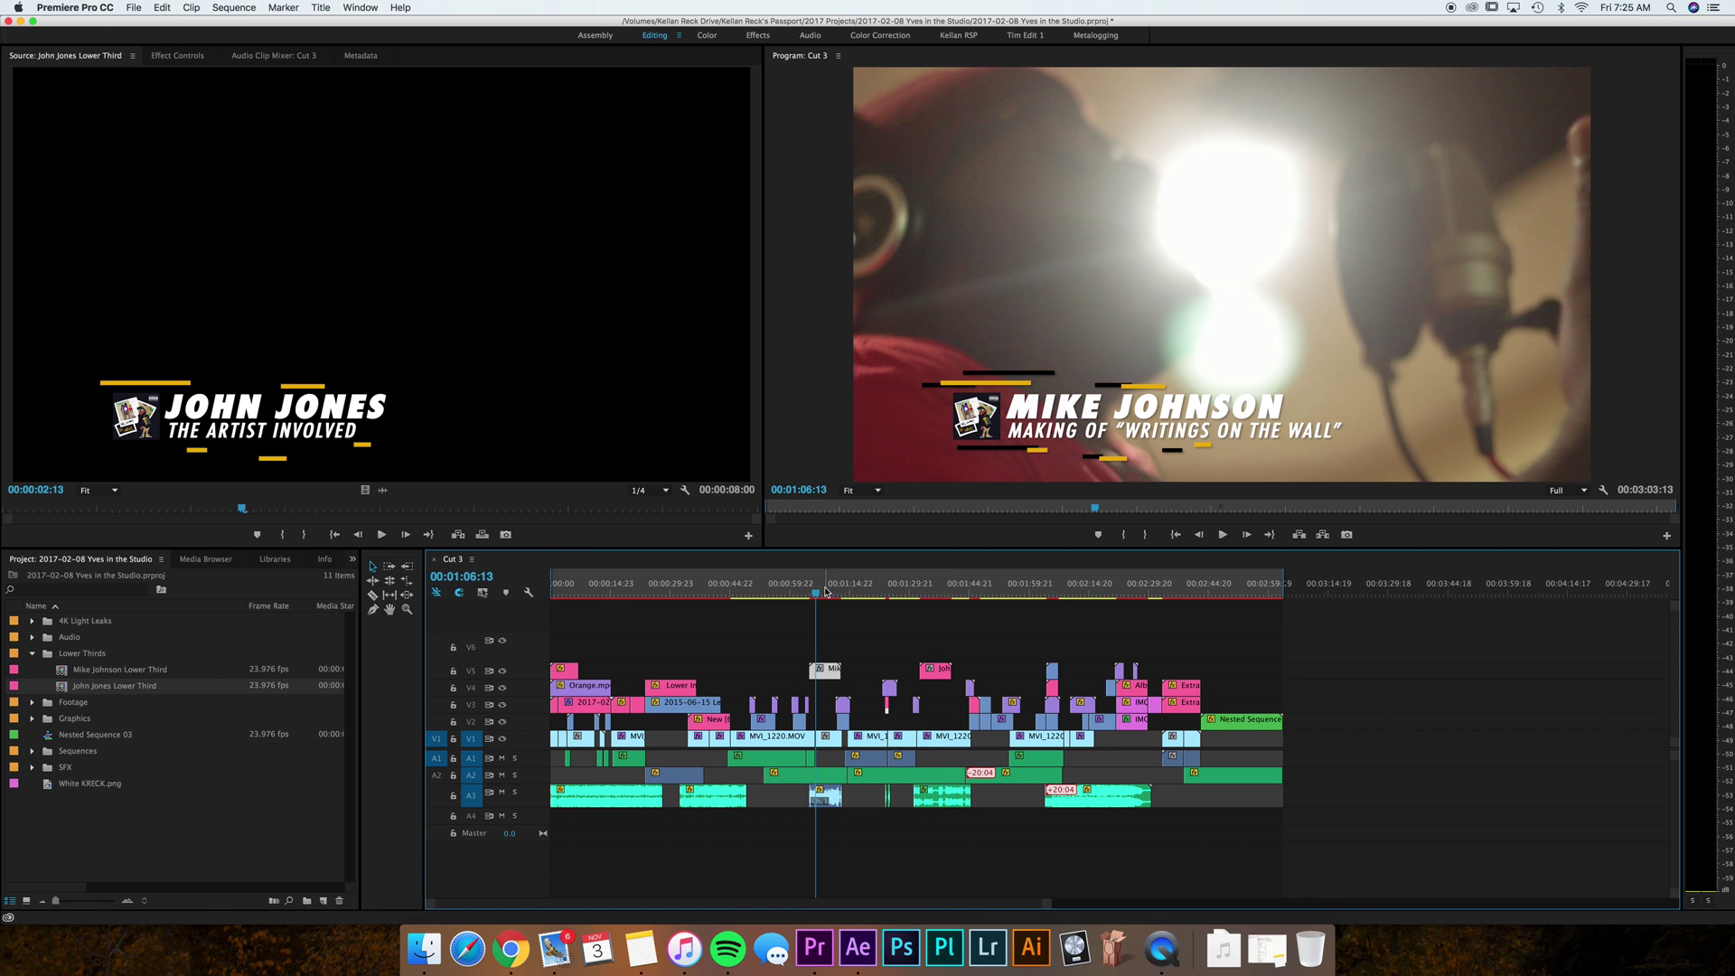
left_click(935, 592)
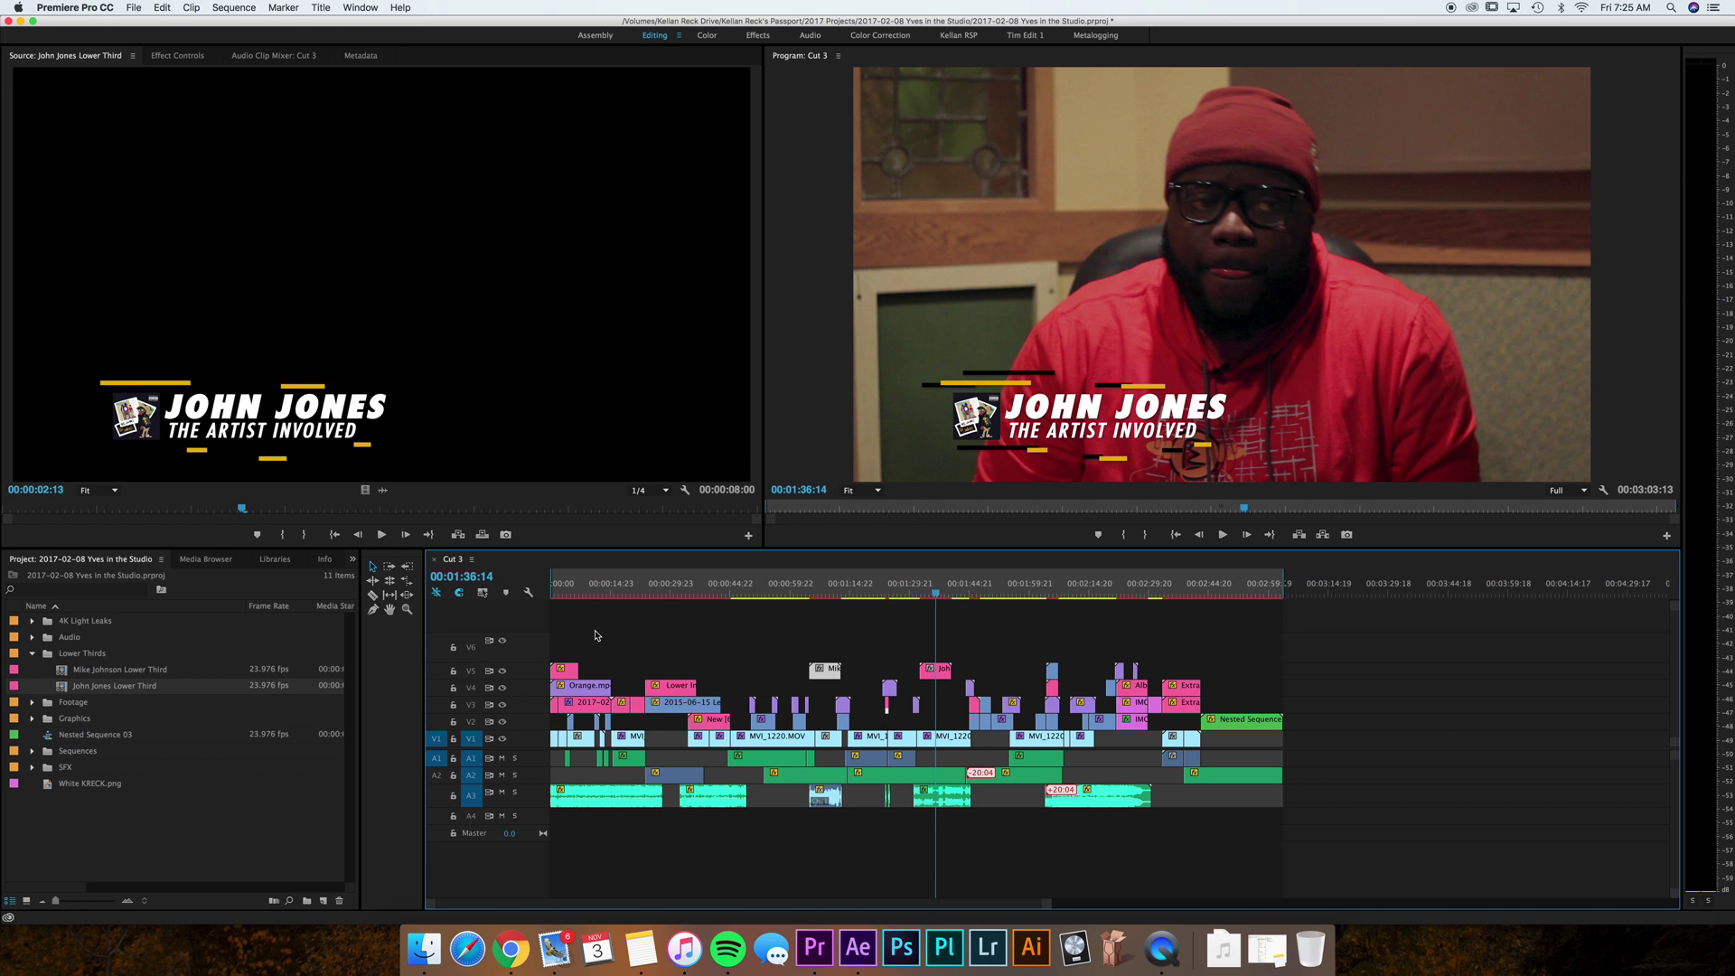
Scrub the lower-third comp in After Effects, then return to Premiere Pro.
left_click(858, 947)
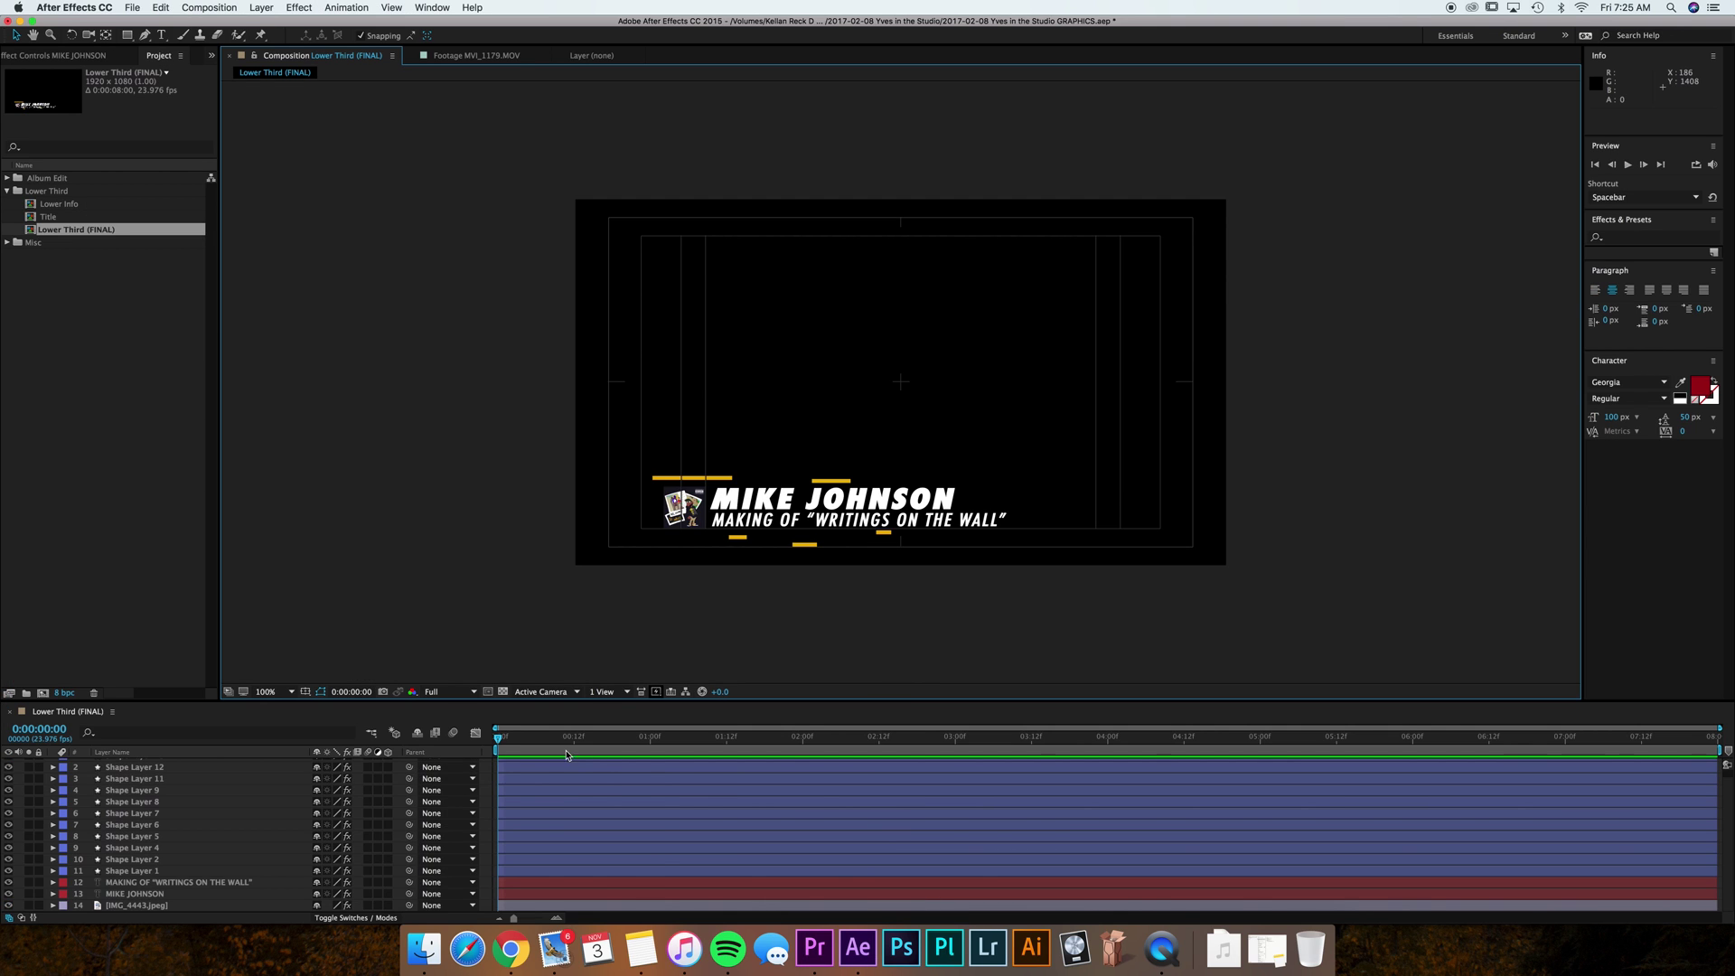
left_click_drag(567, 737, 523, 739)
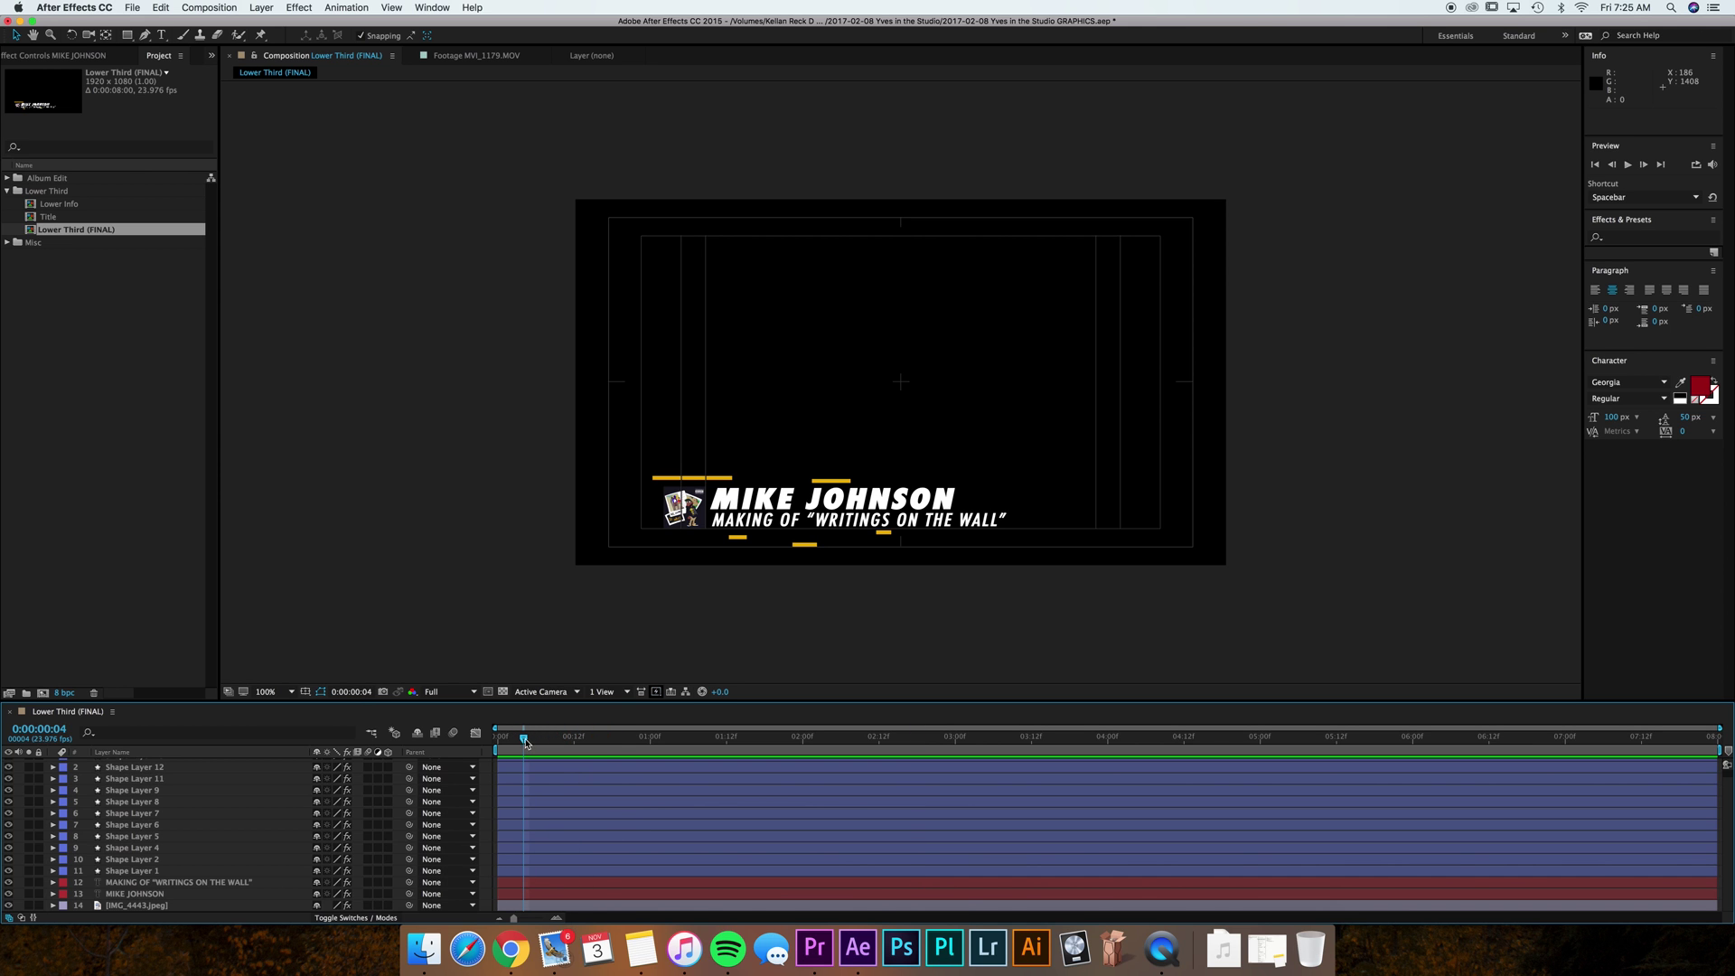
left_click(817, 951)
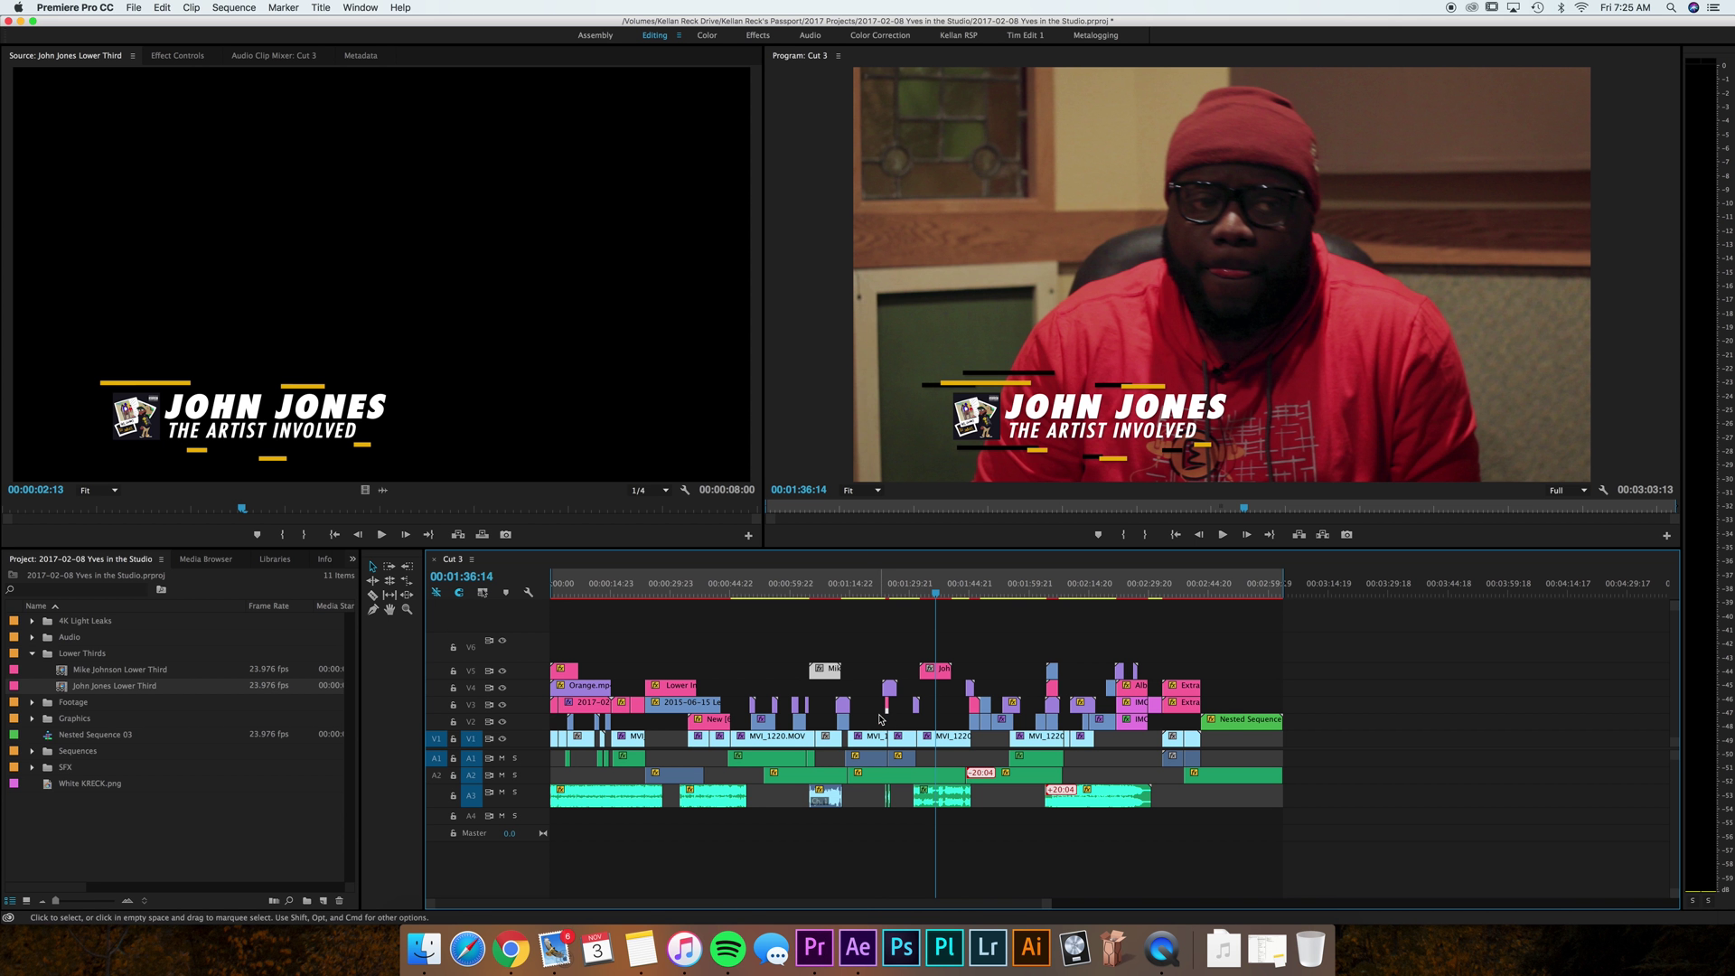